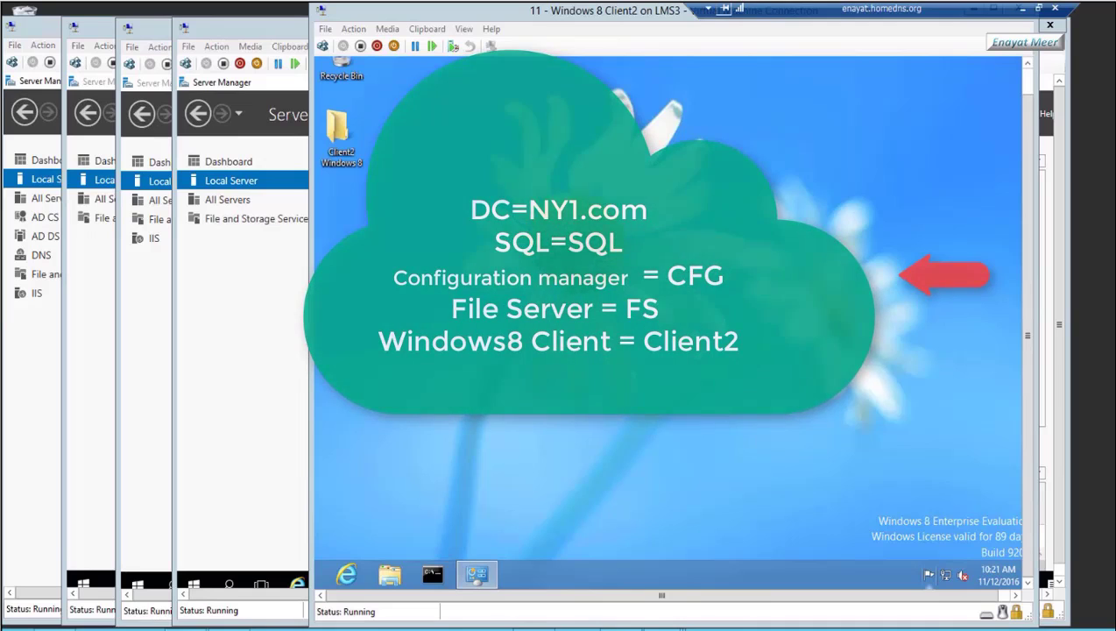
Switch to the Windows Server 2016 DC virtual machine and review its Local Server properties in Server Manager.
mouse_move(662, 627)
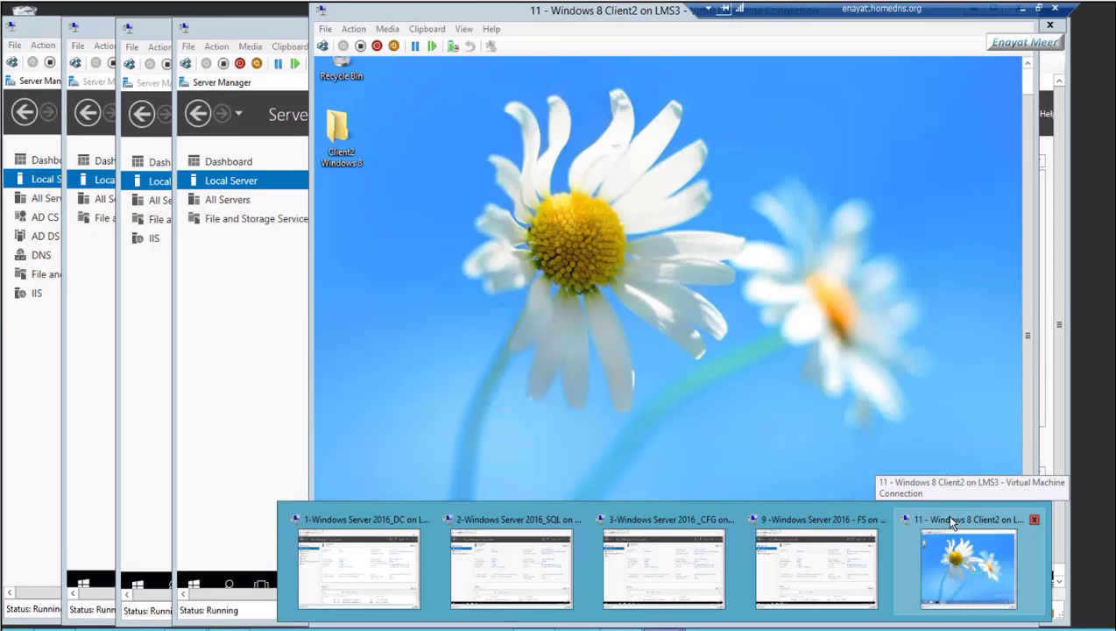
left_click(340, 567)
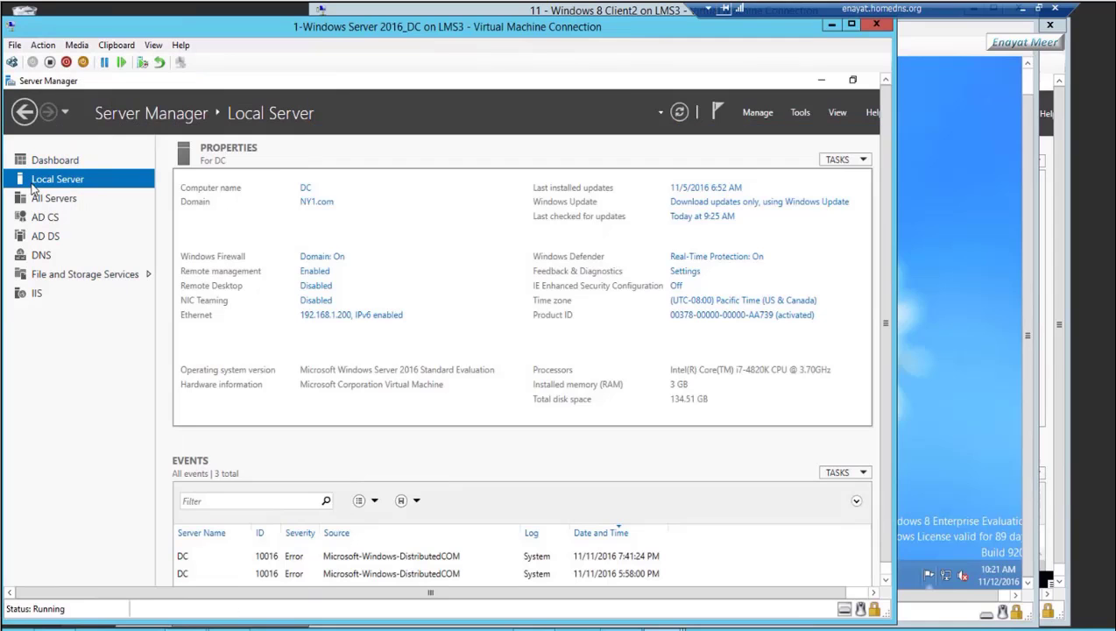
left_click(44, 163)
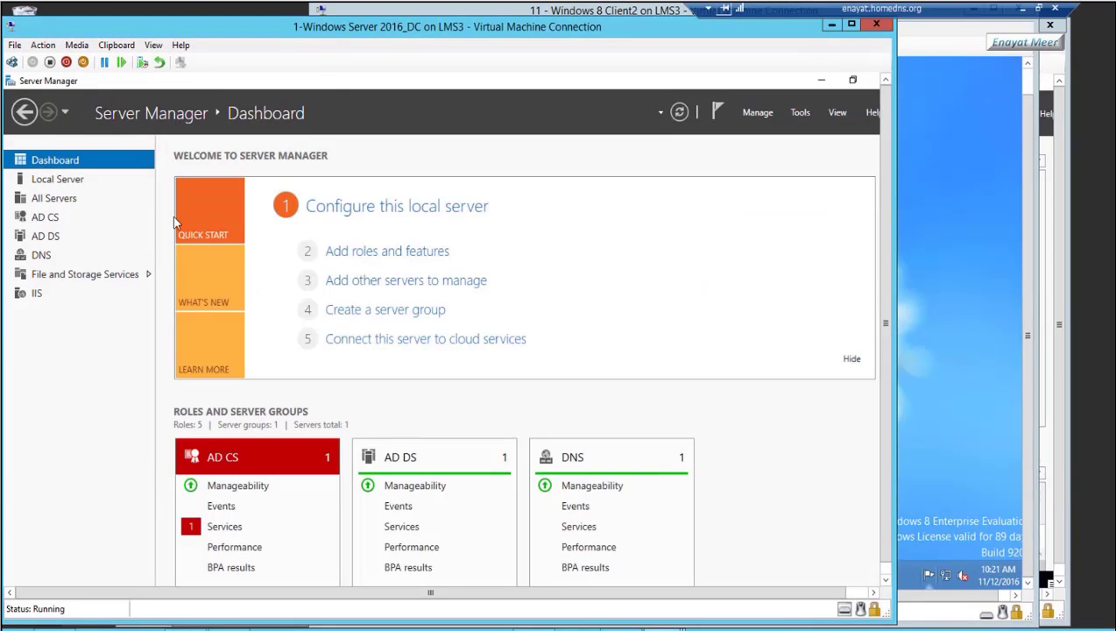
left_click(58, 180)
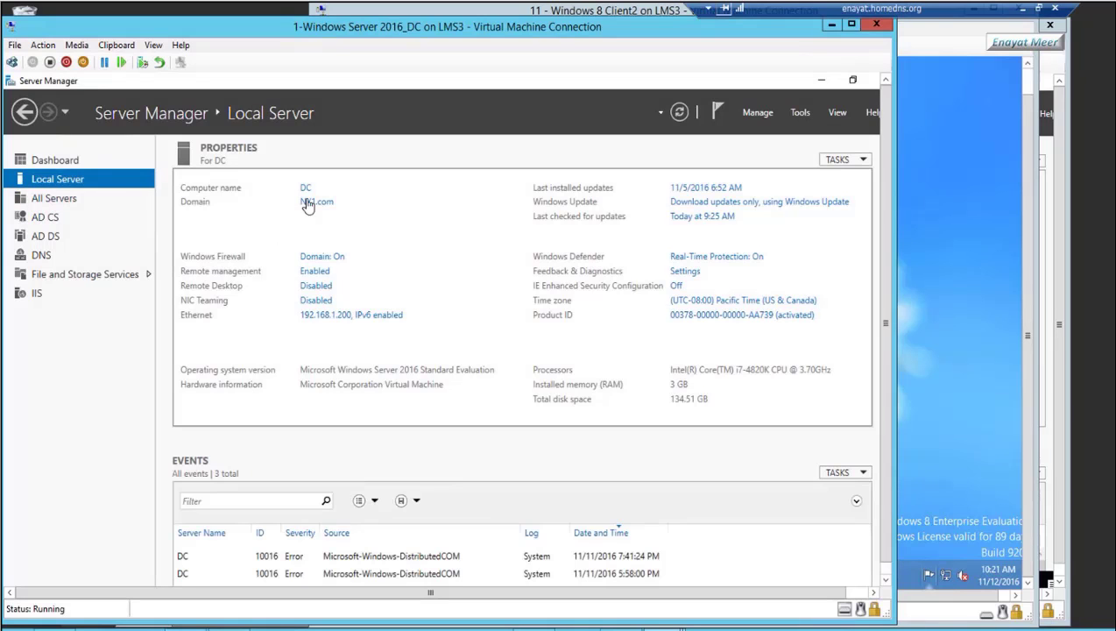
Open Active Directory Users and Computers on the DC and display the contents of the NY1.com domain.
left_click(797, 114)
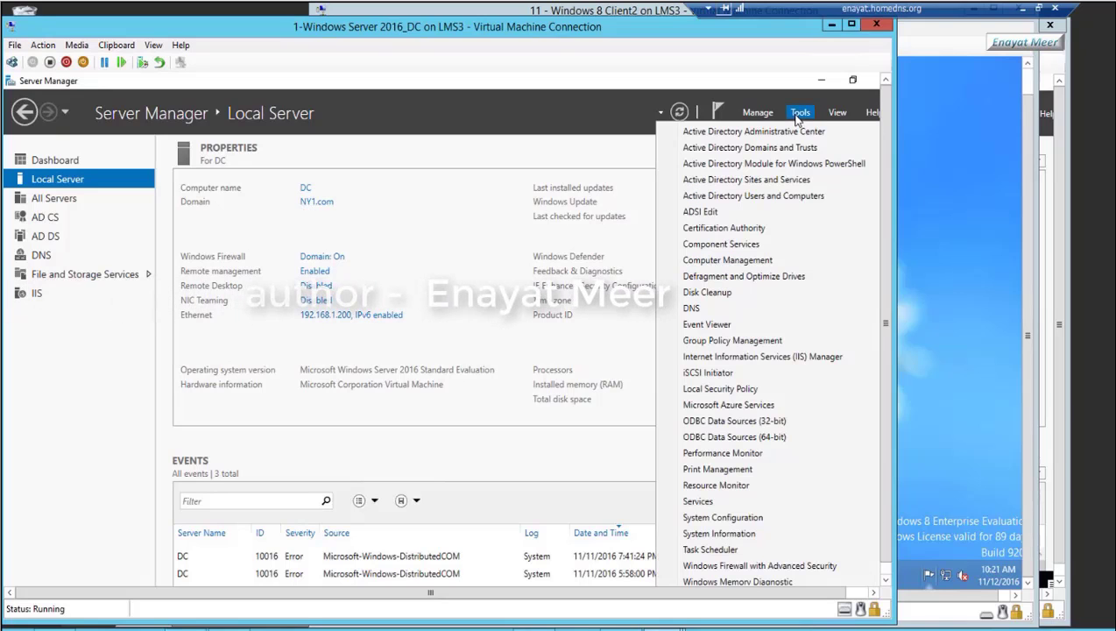
left_click(779, 195)
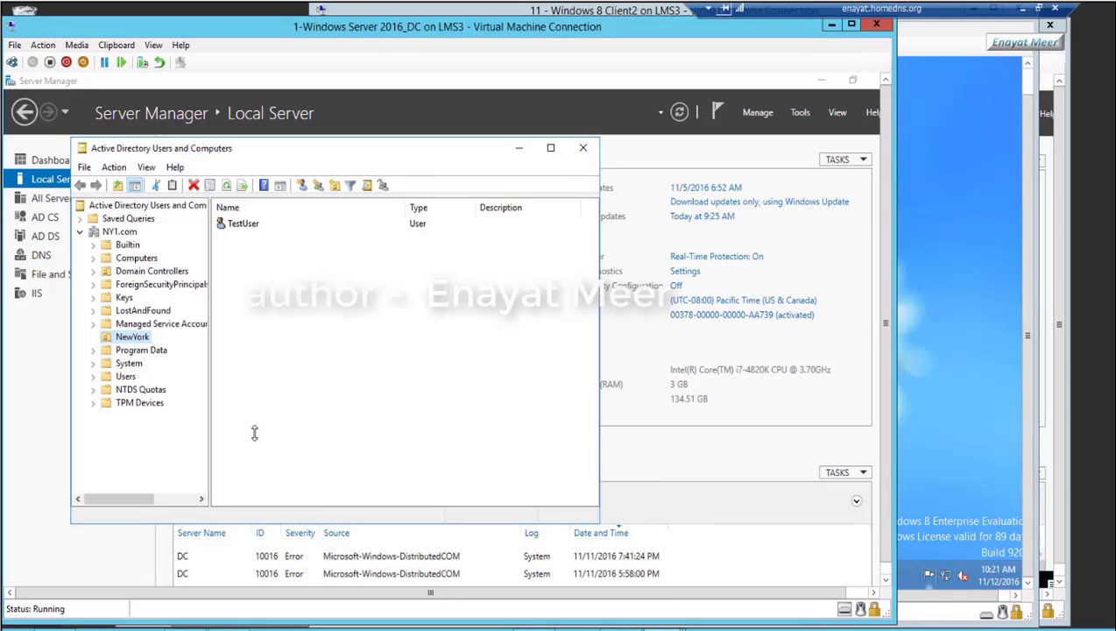
left_click(122, 234)
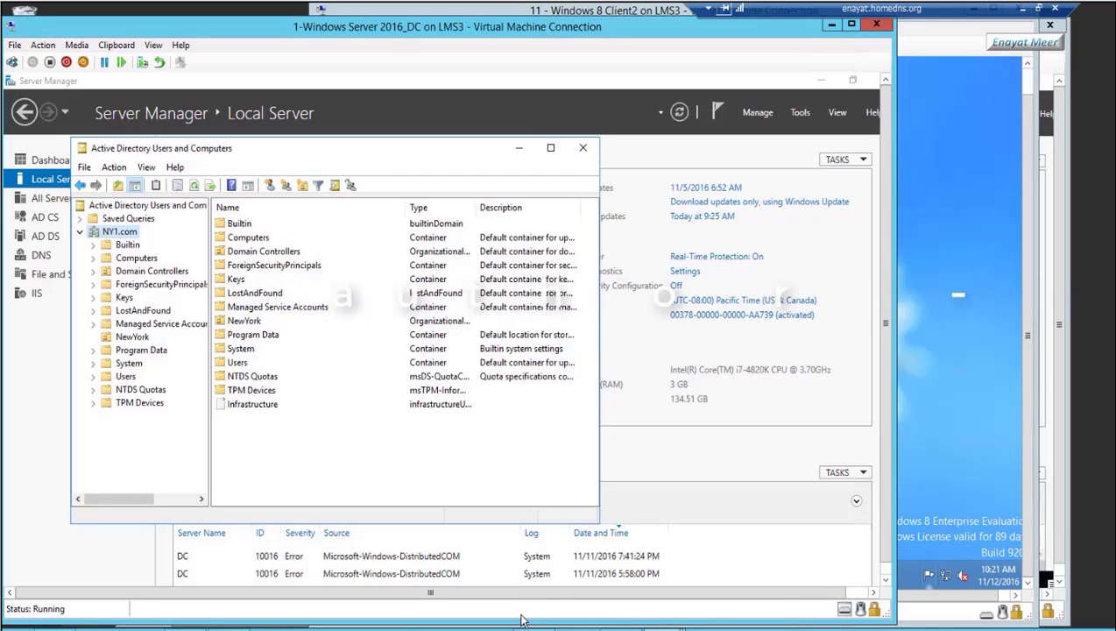
Minimize Server Manager on the DC, open a Command Prompt and run winver to check the Windows version.
left_click(820, 80)
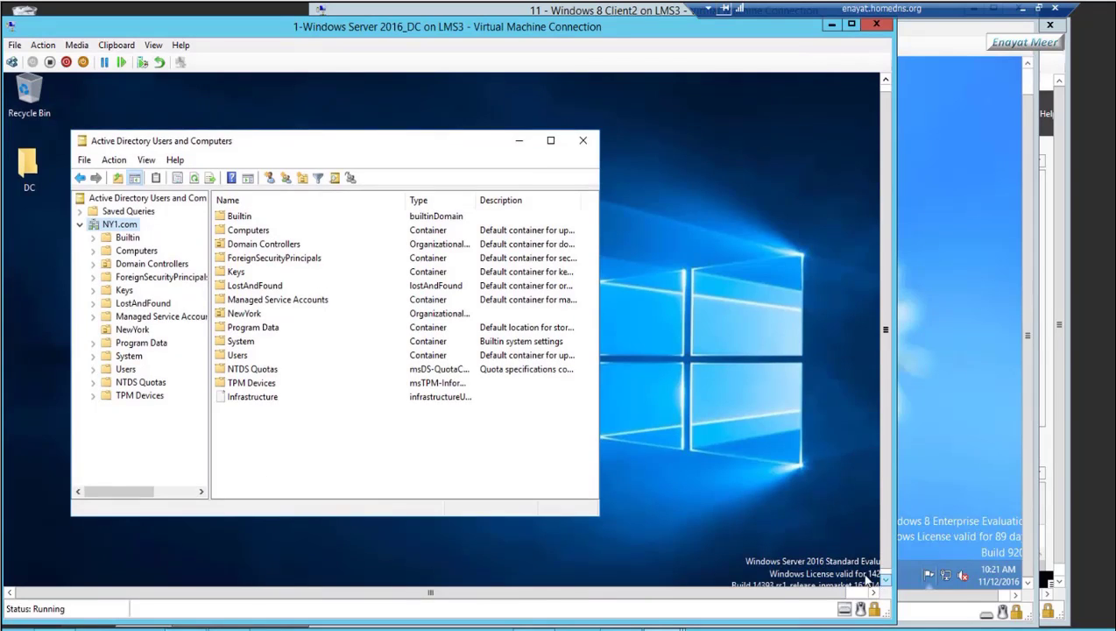
left_click(305, 585)
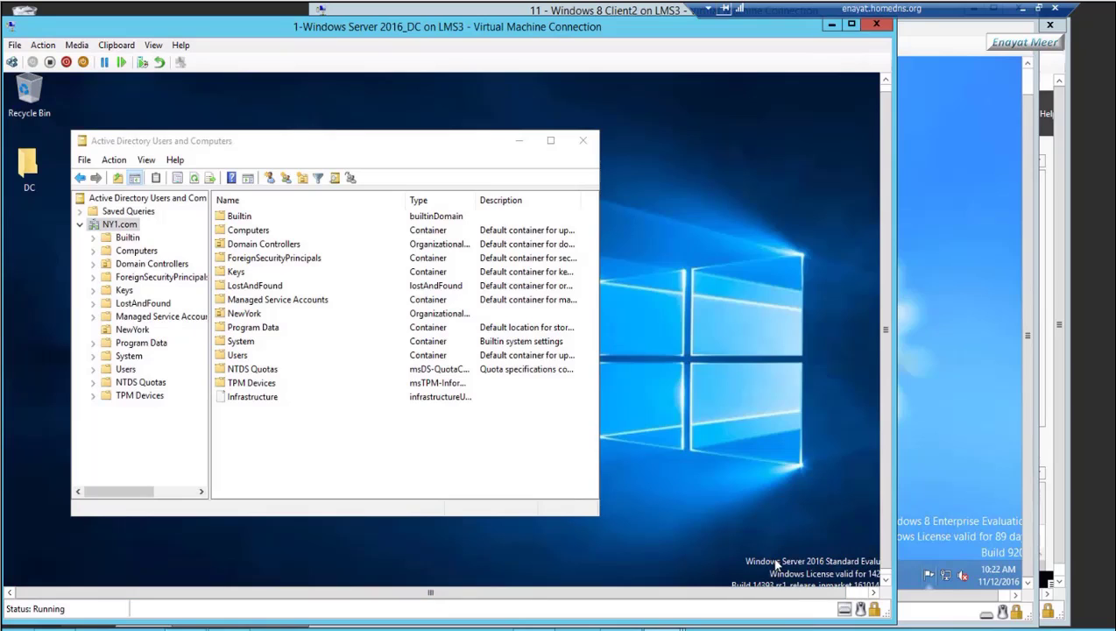
left_click(885, 580)
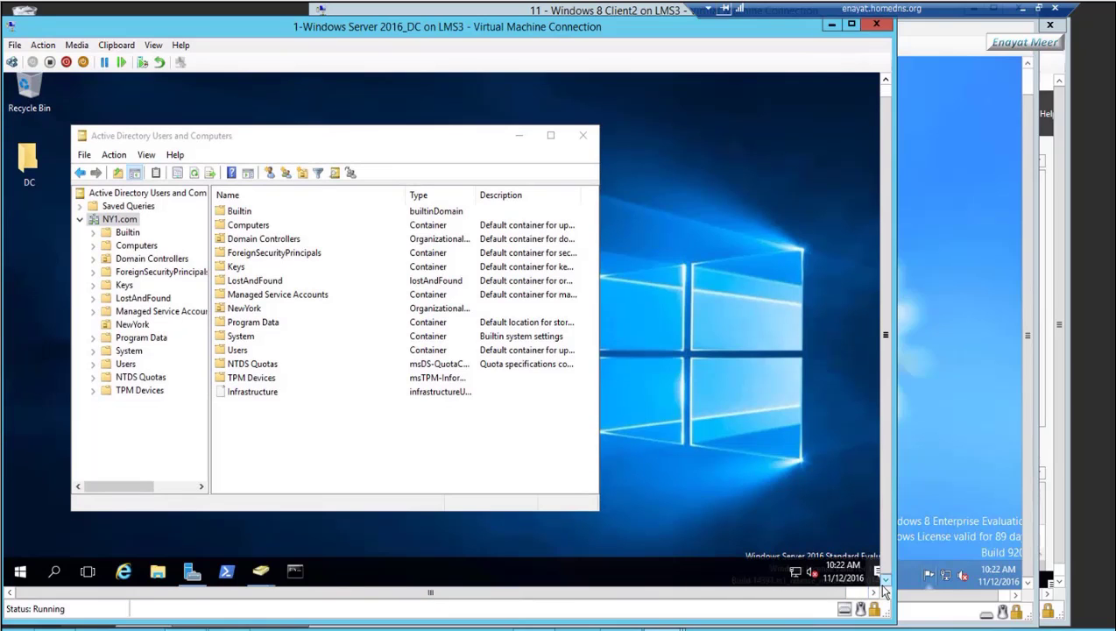
mouse_move(192, 574)
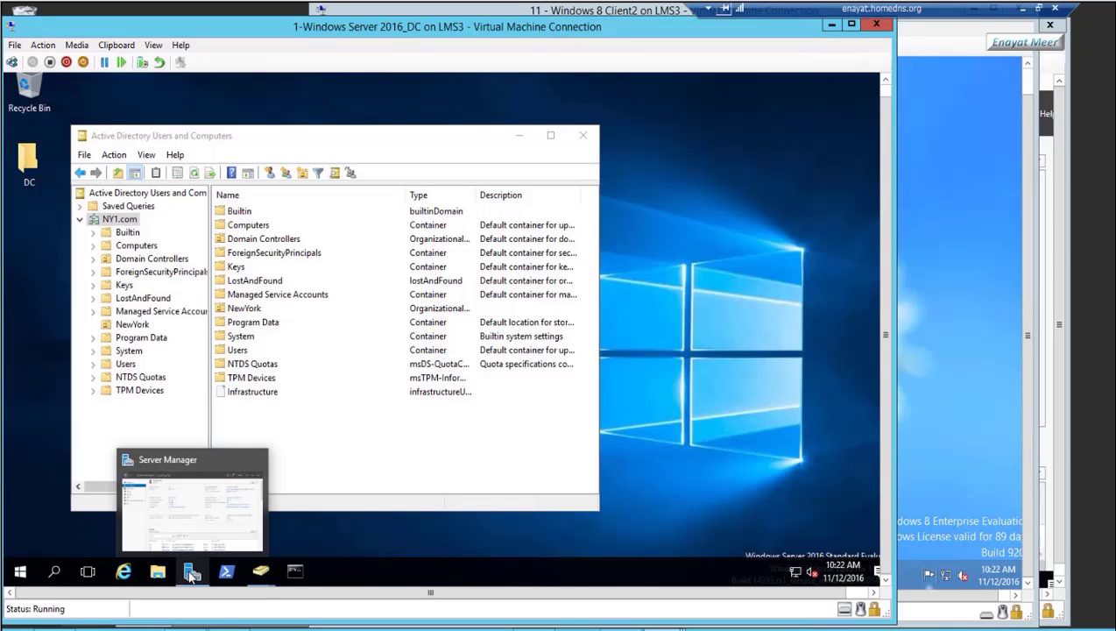
left_click(295, 573)
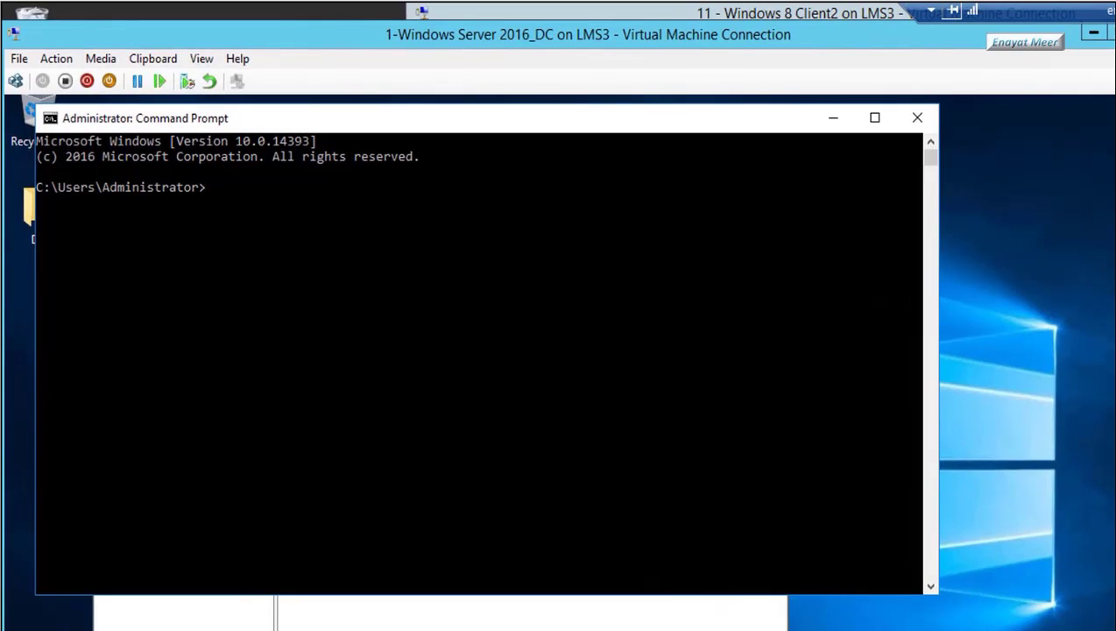
type("winver")
key("Return")
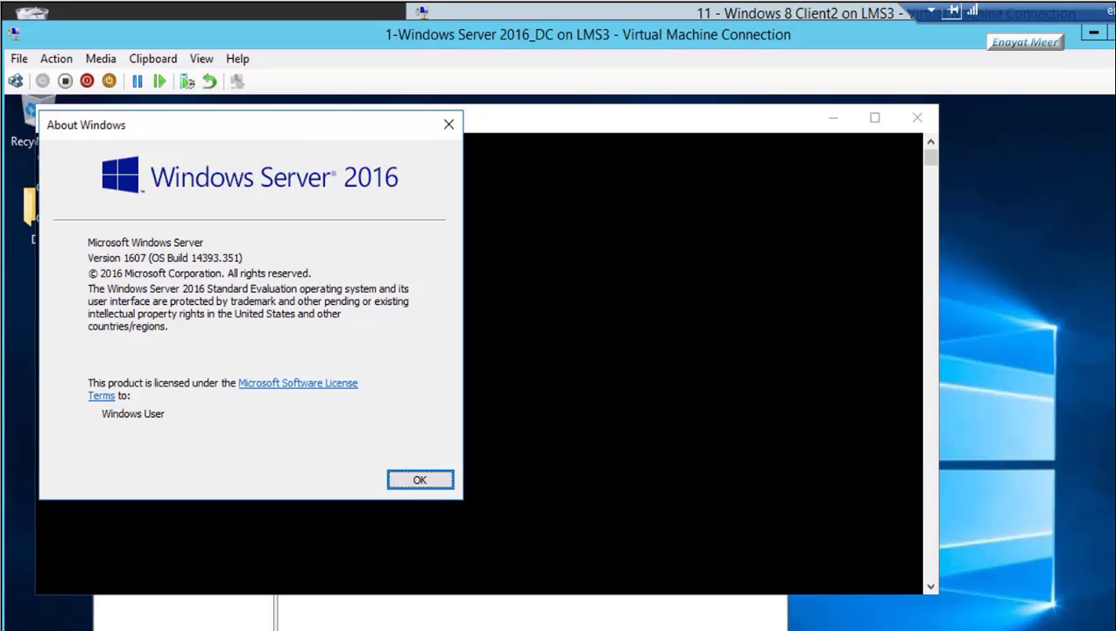
Switch to the SQL virtual machine, check its Windows version with winver in a Command Prompt, and minimize the prompt.
key("alt+Tab")
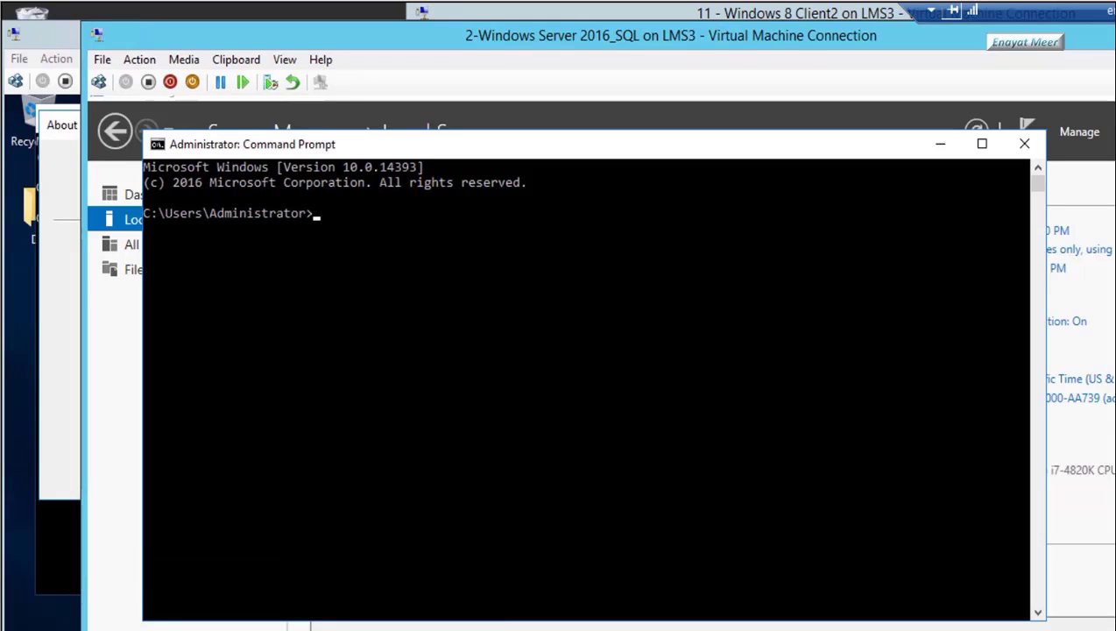
type("winver")
key("Return")
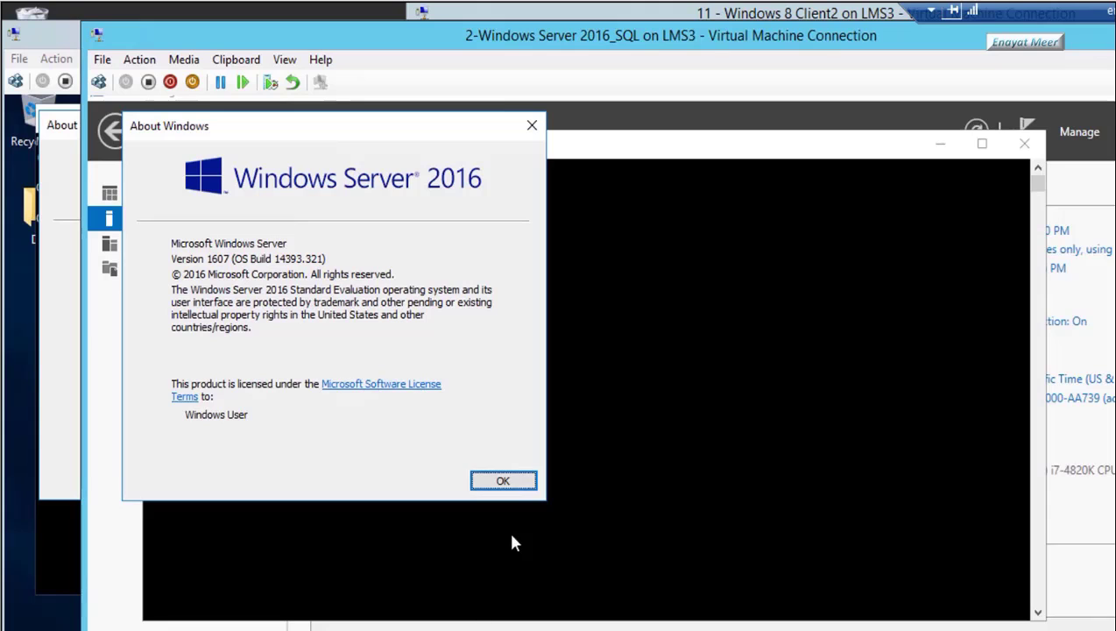
left_click(503, 480)
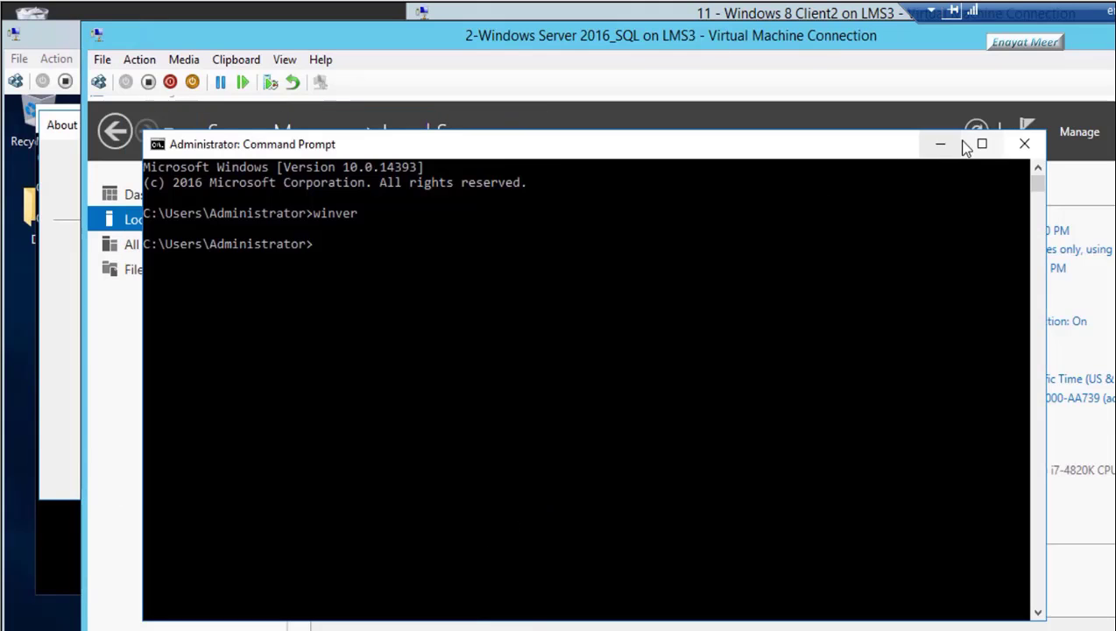
left_click(939, 145)
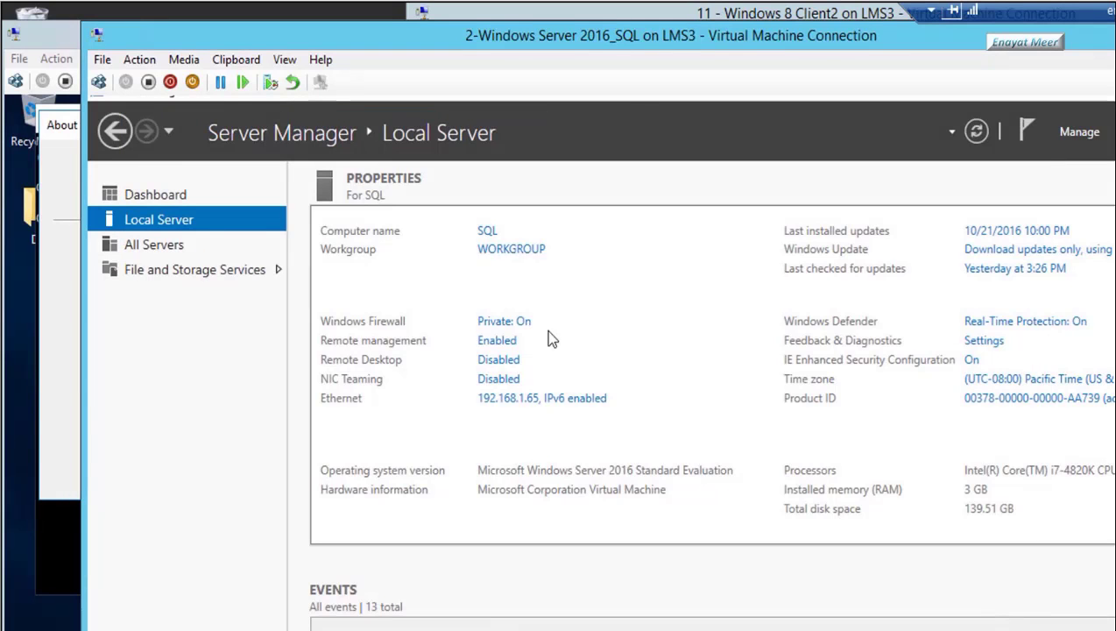
Review the SQL server's computer name and domain membership settings, and close them without changing anything.
left_click(512, 252)
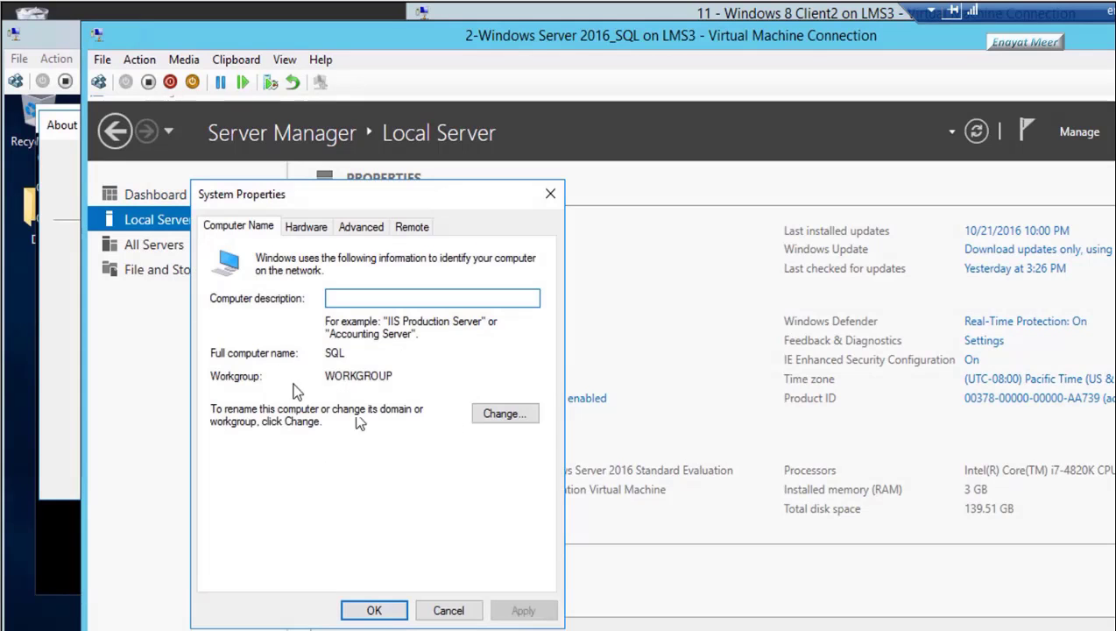
left_click(498, 413)
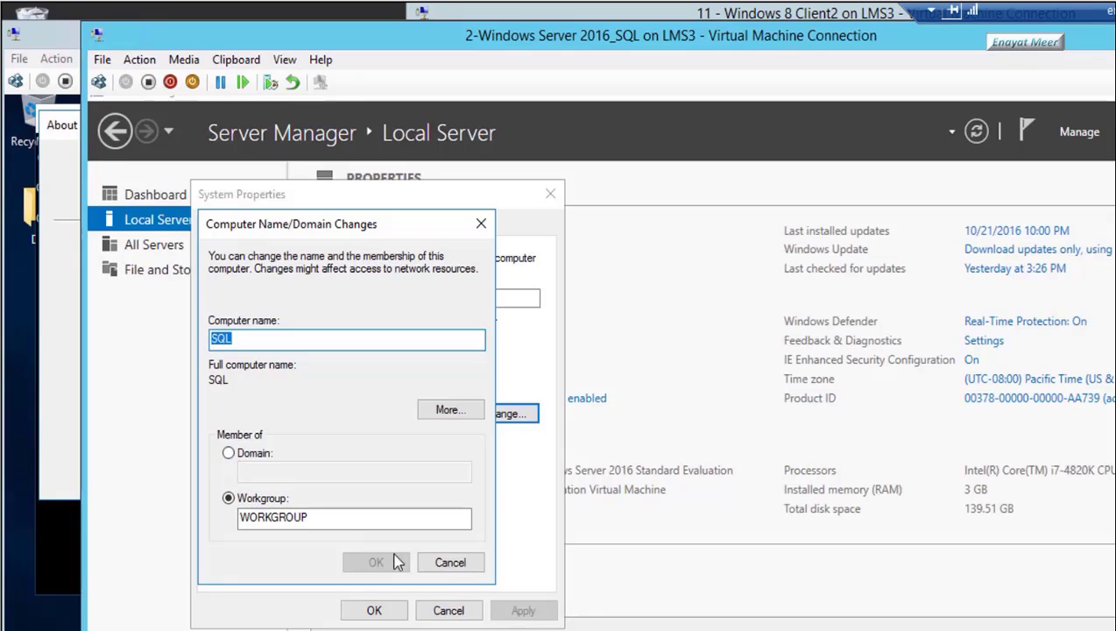
left_click(451, 563)
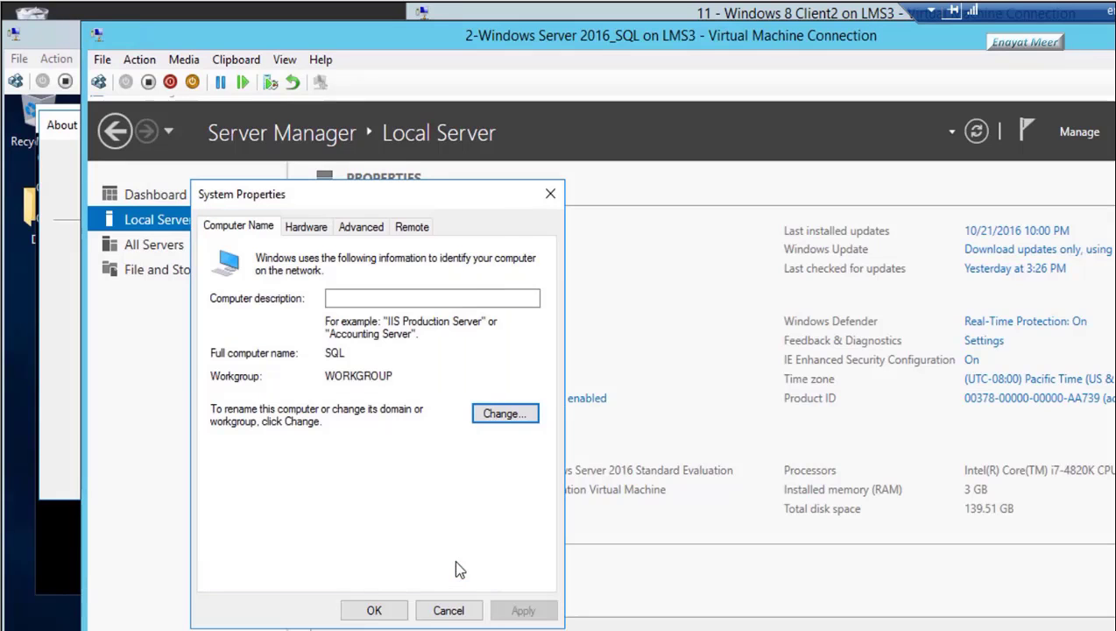
left_click(448, 611)
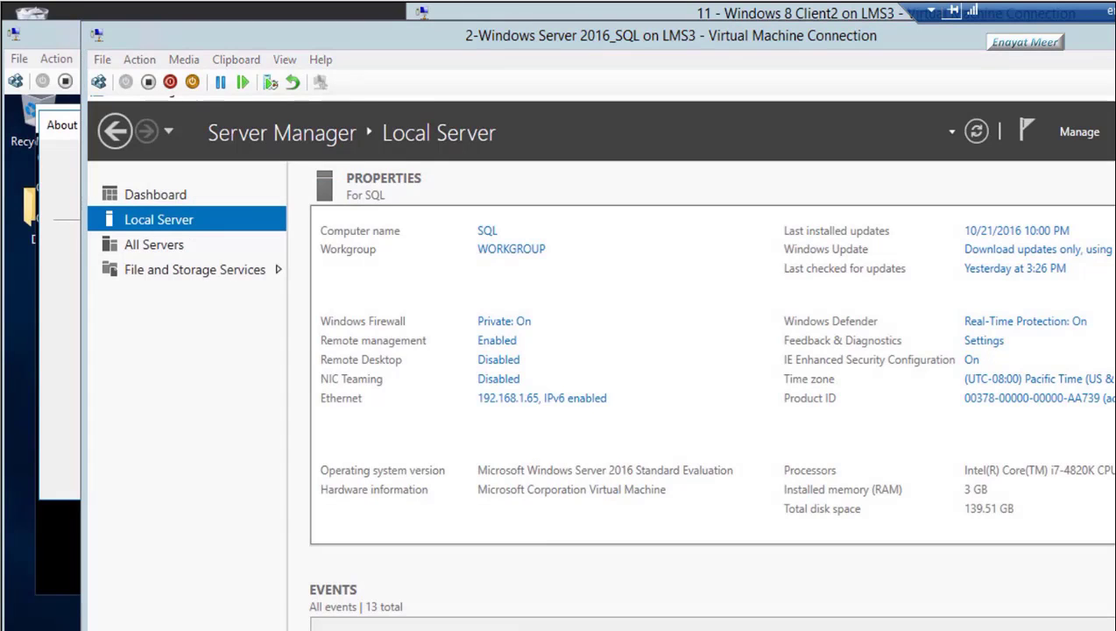
Switch to the CFG virtual machine, check its Windows version with winver in a Command Prompt, and minimize the prompt.
key("alt+Tab")
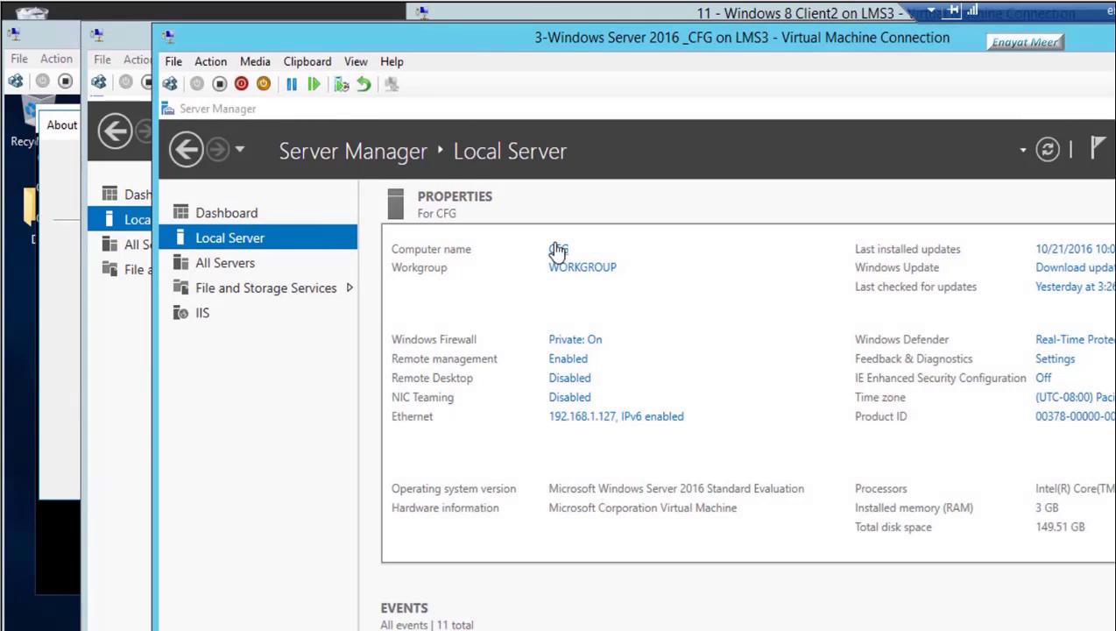
left_click(569, 271)
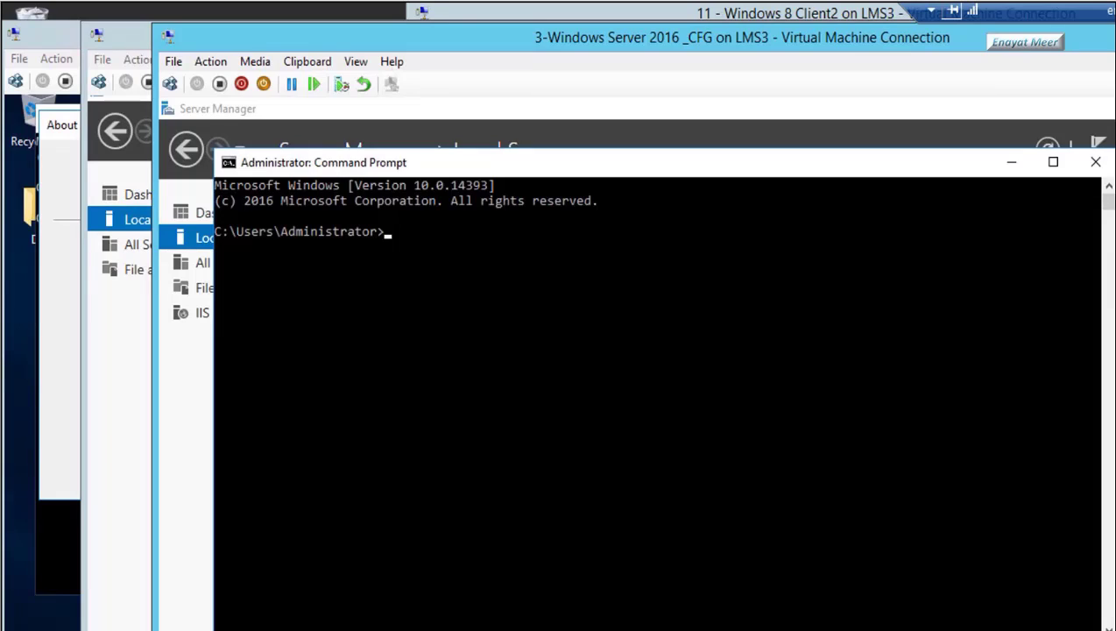
type("winver")
key("Return")
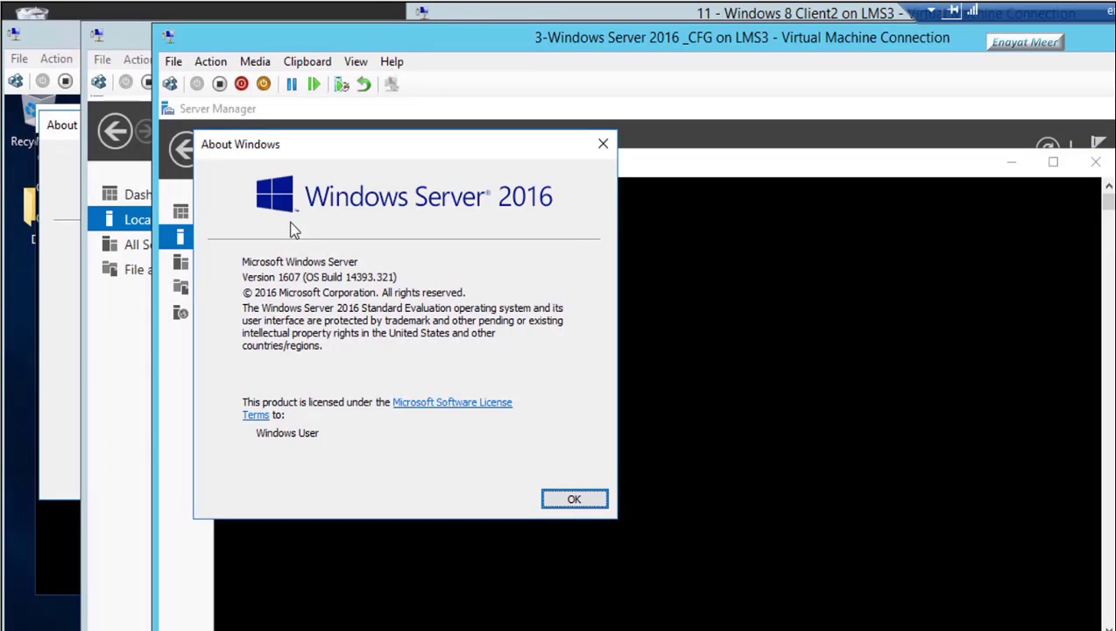
left_click(574, 506)
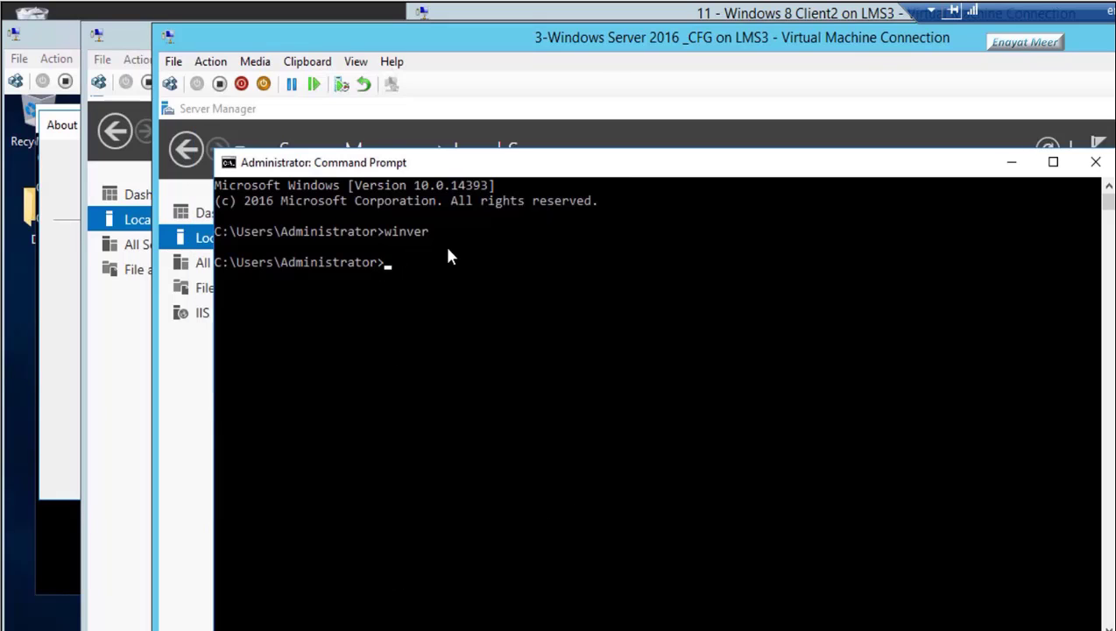
left_click(1014, 165)
Review the CFG server's computer name and domain membership settings, and close them without changing anything.
left_click(575, 269)
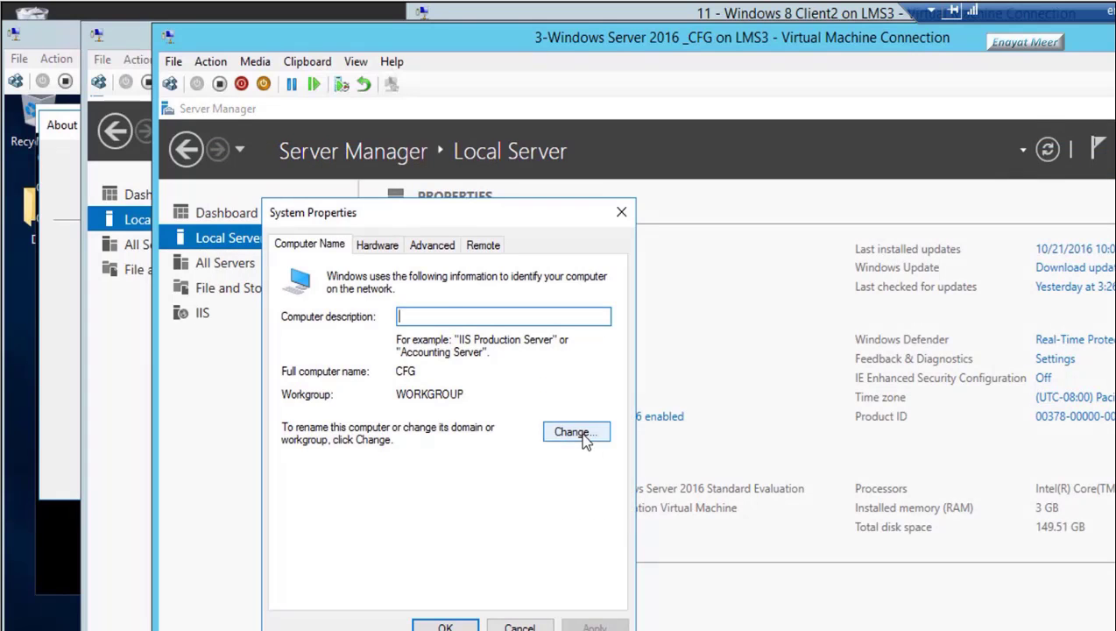
left_click(578, 433)
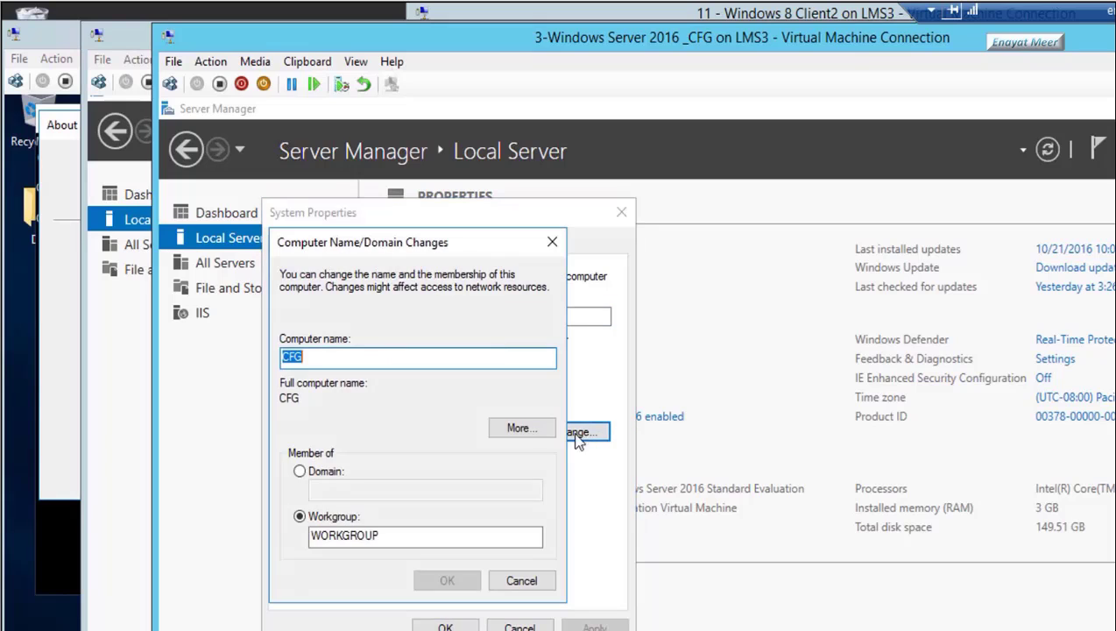
left_click(522, 582)
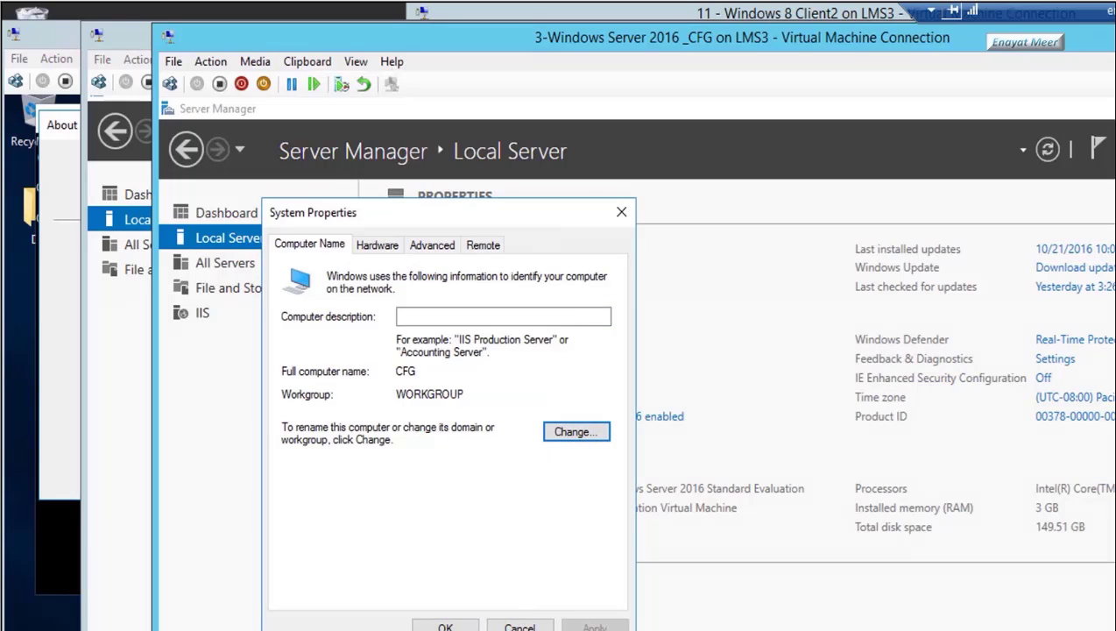
left_click(520, 624)
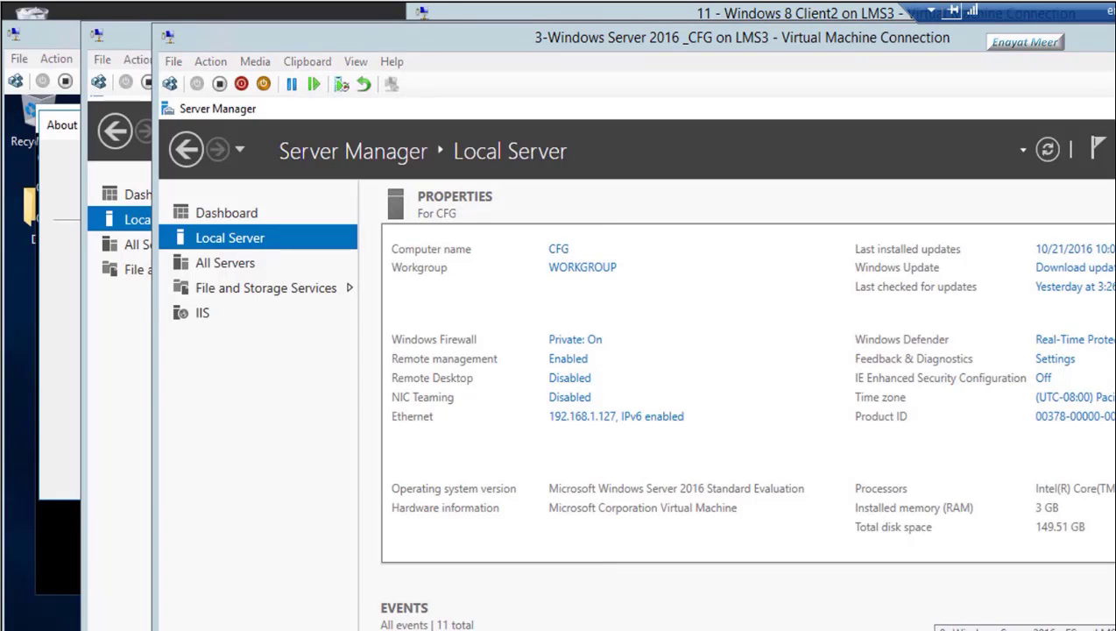
Switch to the FS virtual machine and check its Windows version by running winver in a Command Prompt.
key("alt+Tab")
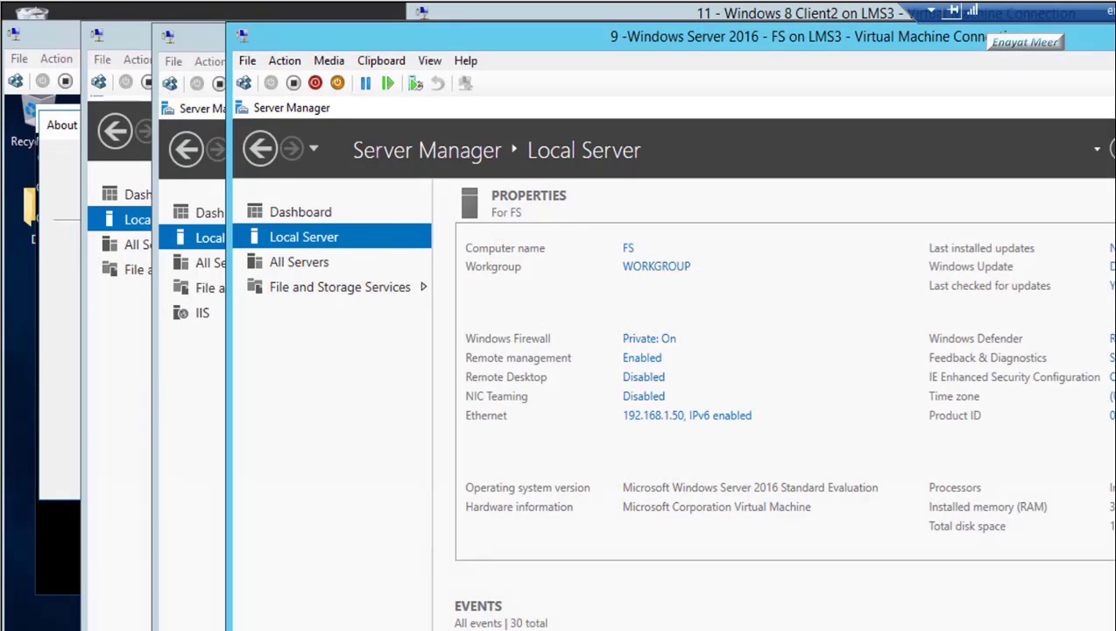
left_click(543, 624)
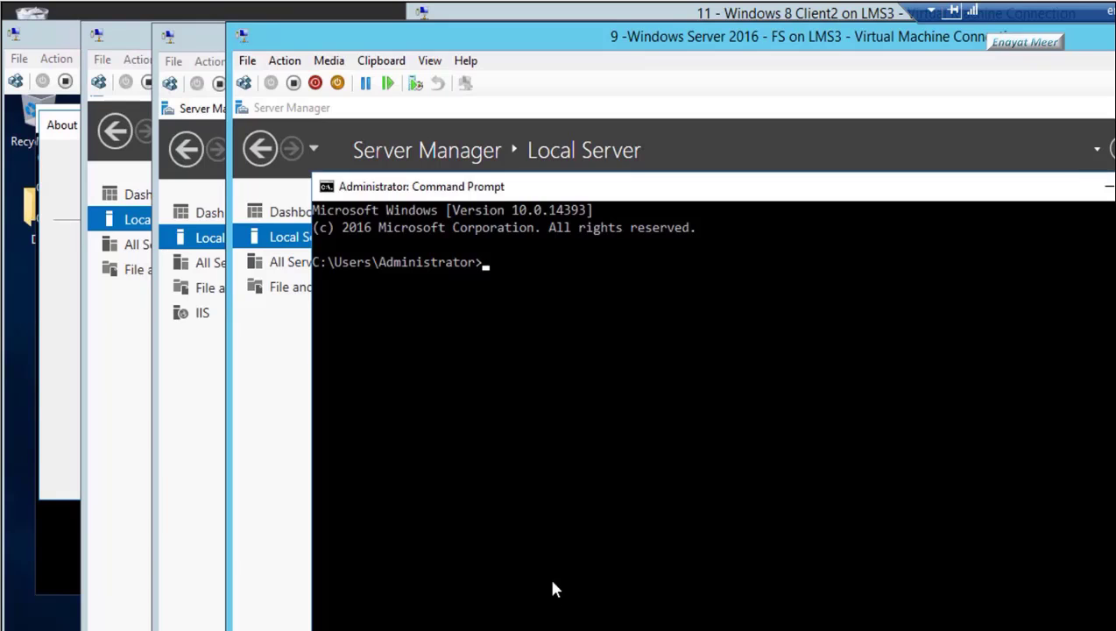
type("winver")
key("Return")
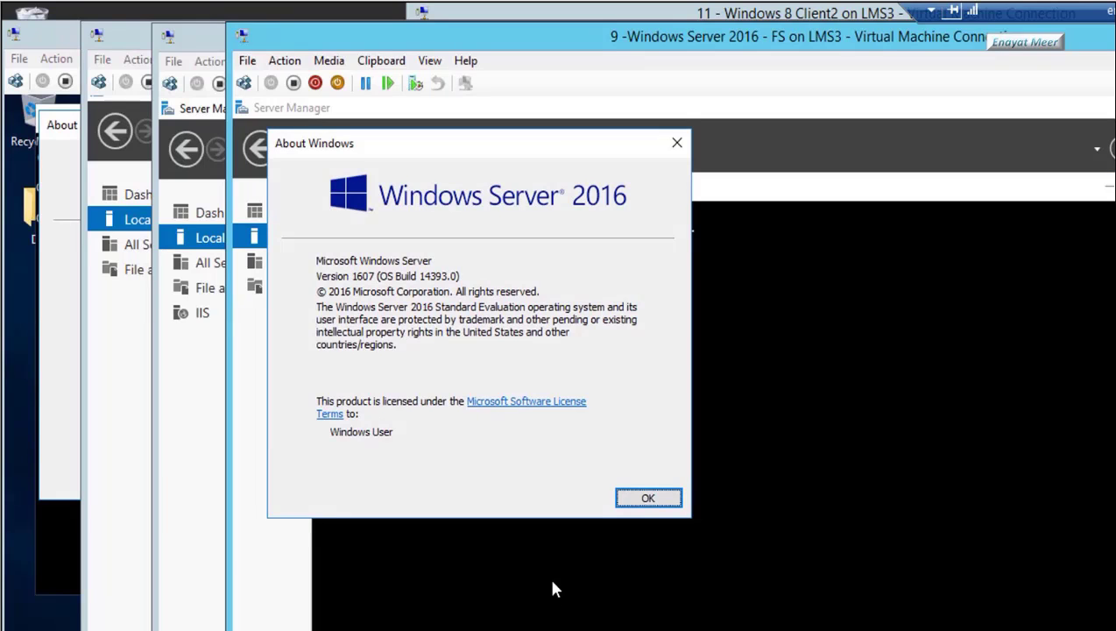
left_click(648, 497)
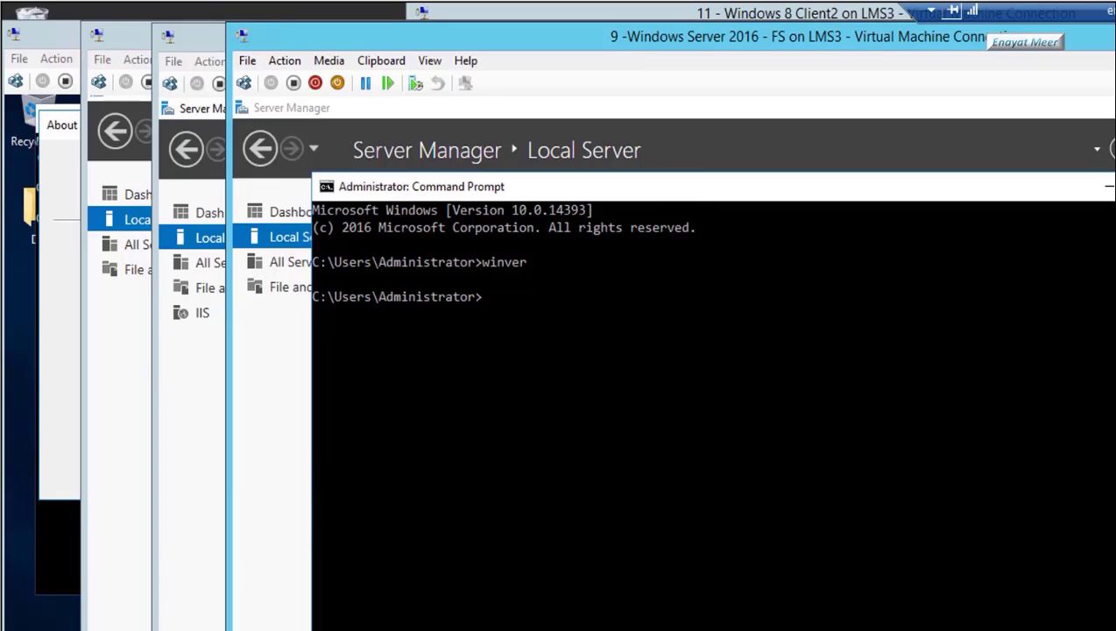
Switch to the Client2 virtual machine and check its name and Windows version with hostname and winver in the Command Prompt.
key("alt+Tab")
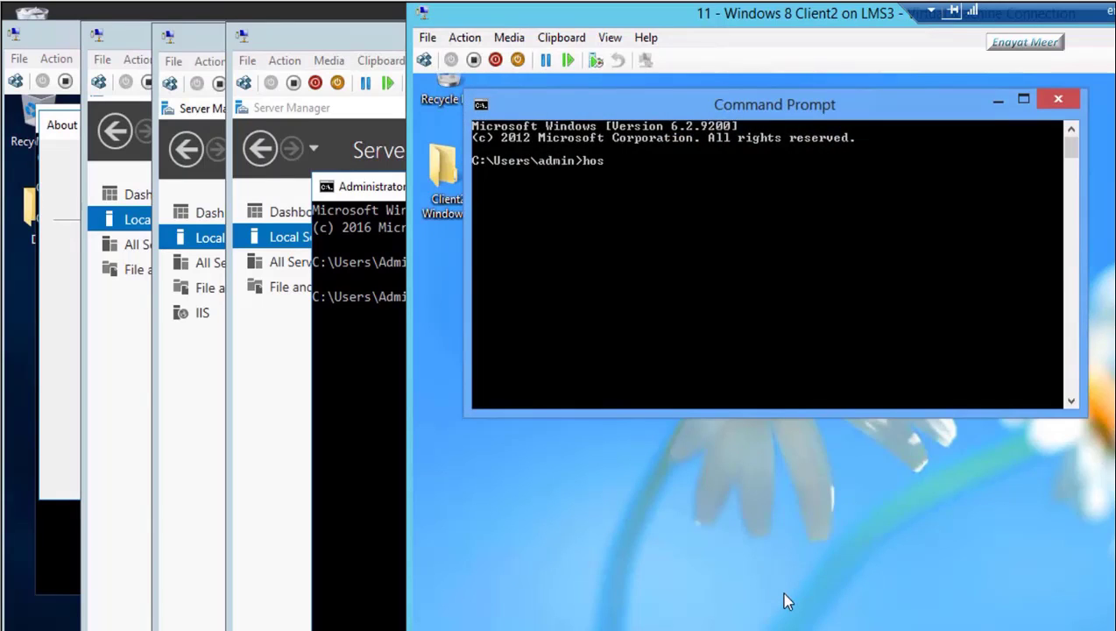
key("Return")
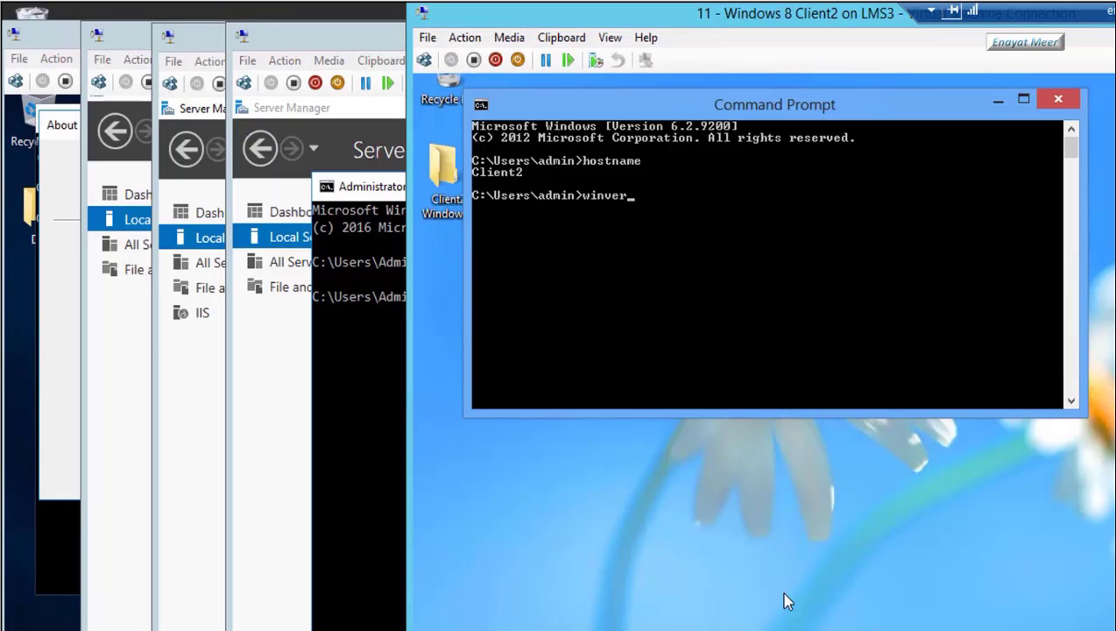
key("Return")
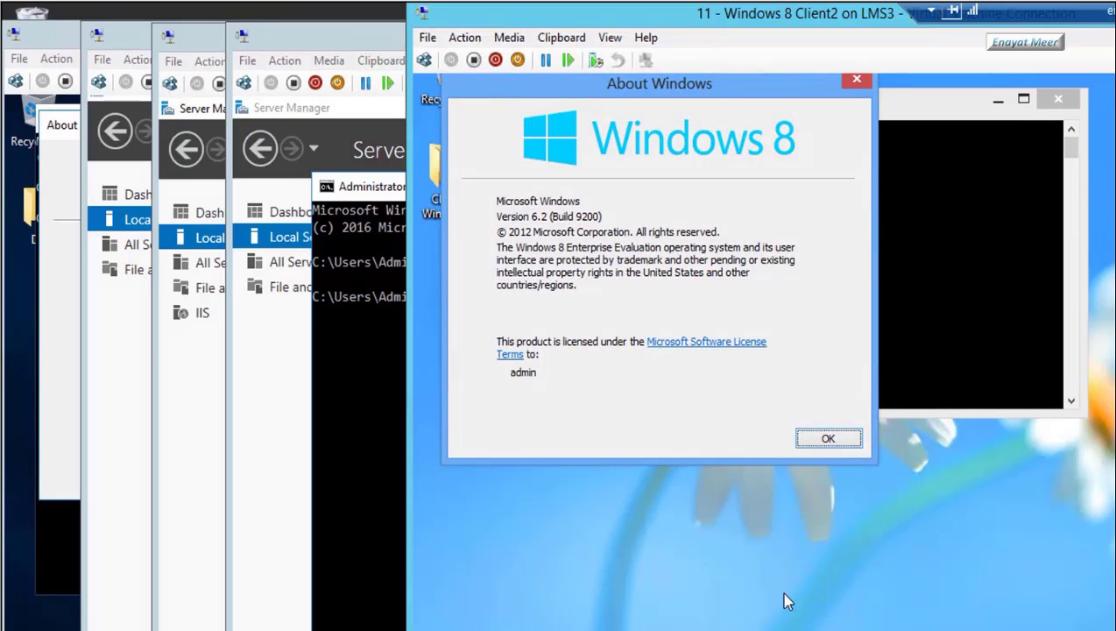
left_click(829, 439)
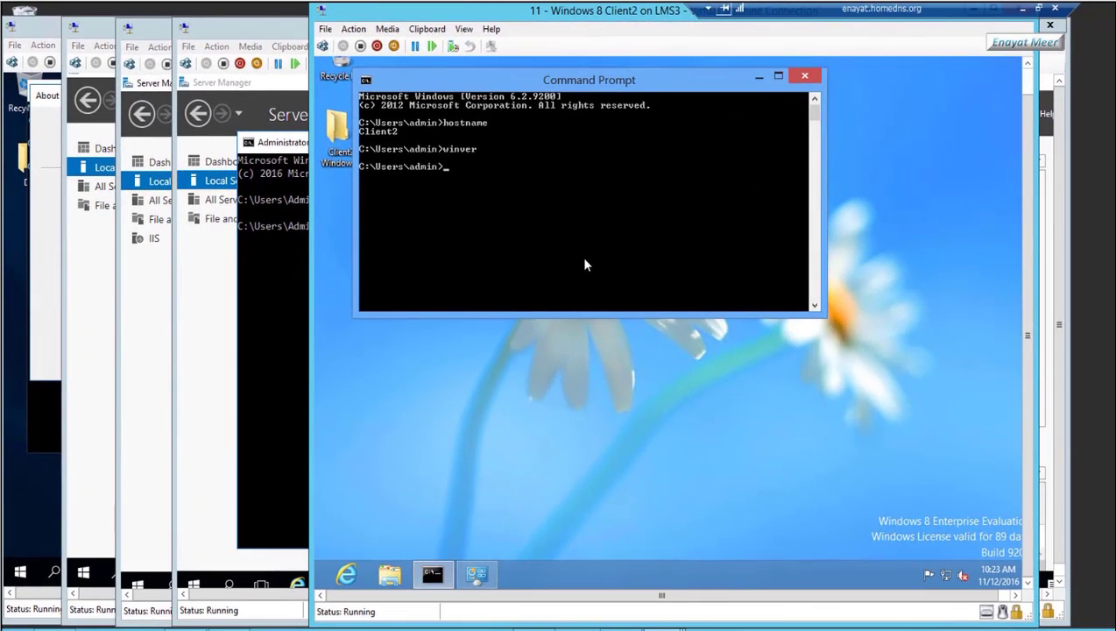
Run ipconfig in Client2's Command Prompt and mark the start of its IPv4 address in the output.
type("ipconfig")
key("Return")
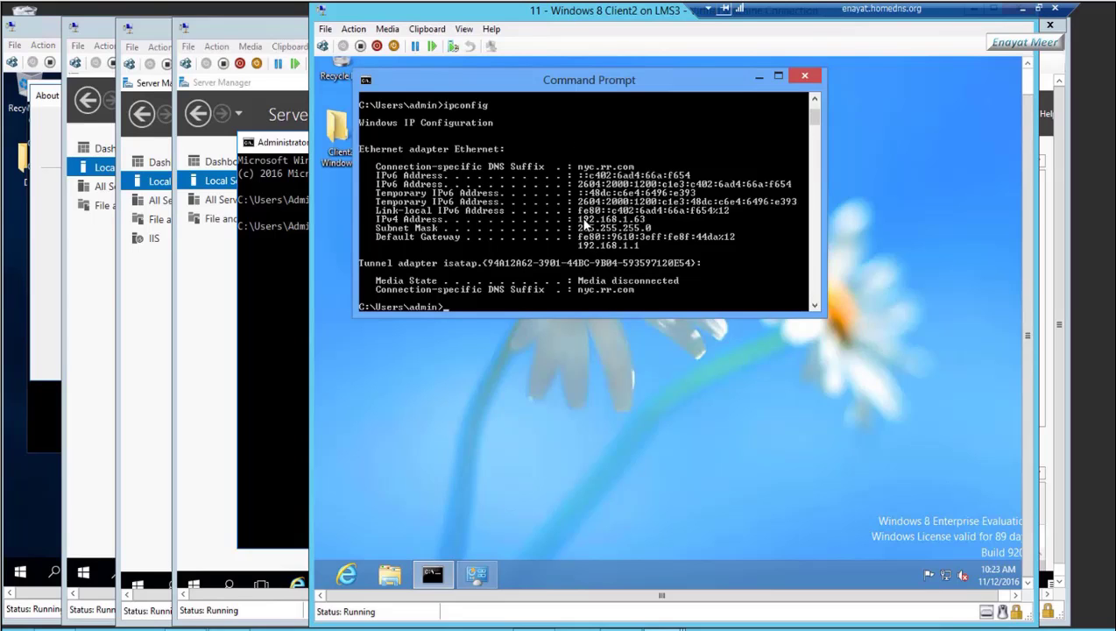
right_click(580, 220)
left_click(596, 229)
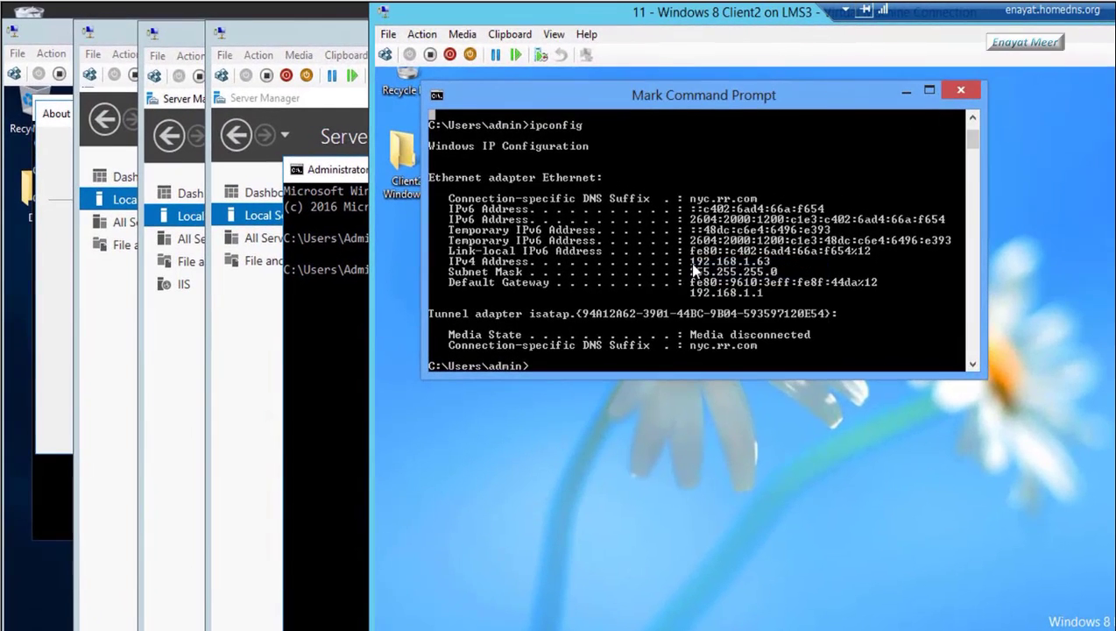
left_click(579, 221)
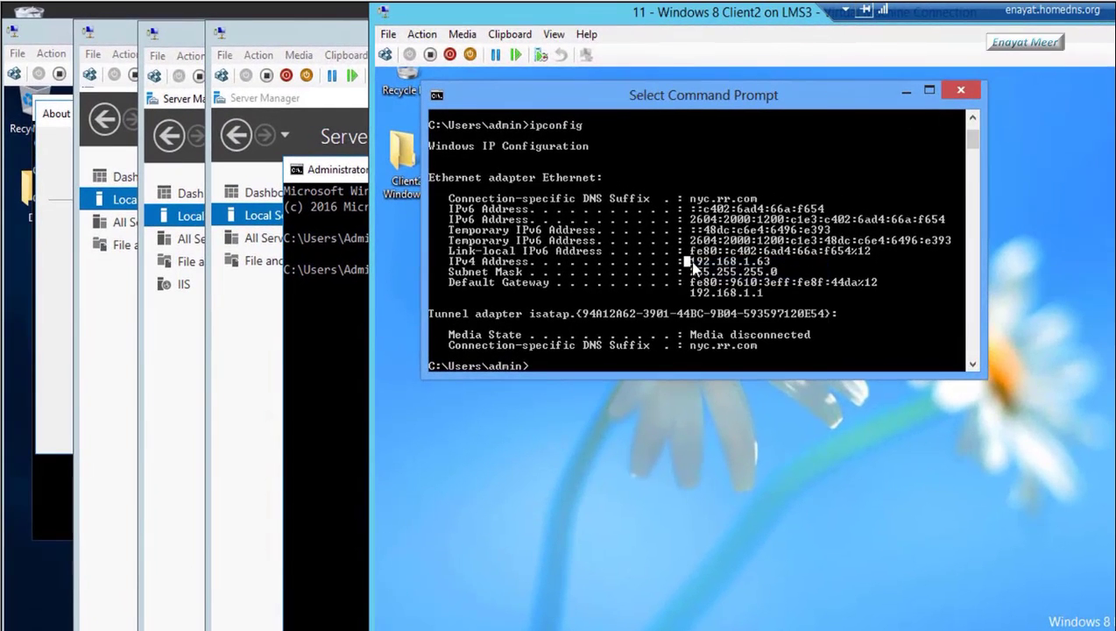
left_click_drag(693, 267, 749, 272)
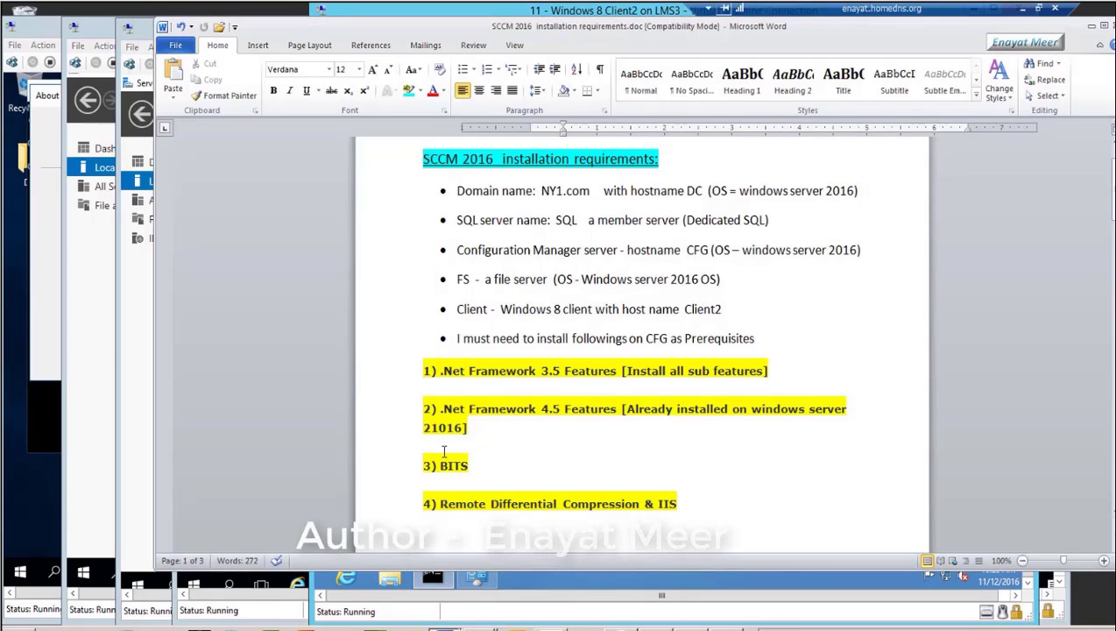
In the SCCM 2016 installation requirements Word document, correct the Windows Server year in the .Net Framework 4.5 item to 2016.
left_click(433, 428)
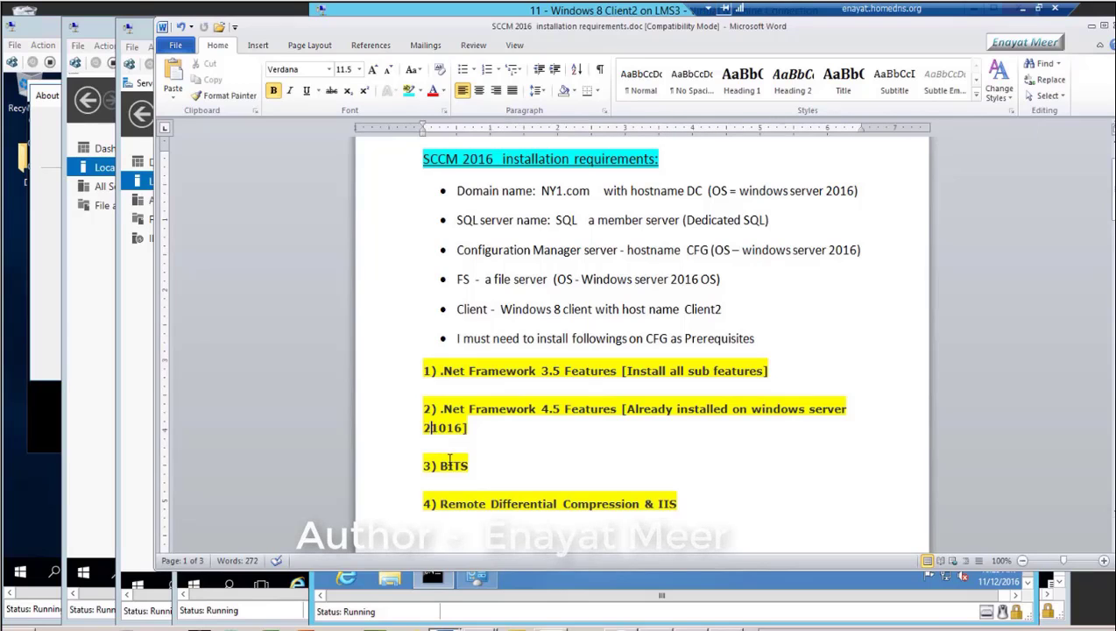
key("Delete")
left_click(690, 506)
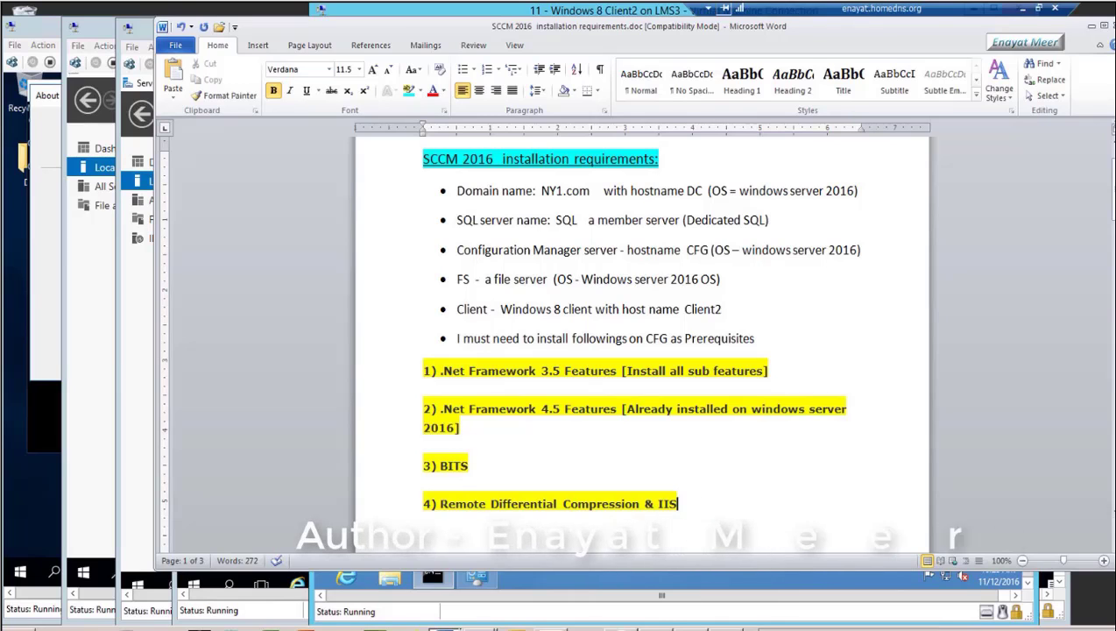
Correct "of needed" to "if needed" in the supporting documents note, and read on through the sample Active Directory accounts.
scroll(655, 350, "down", 5)
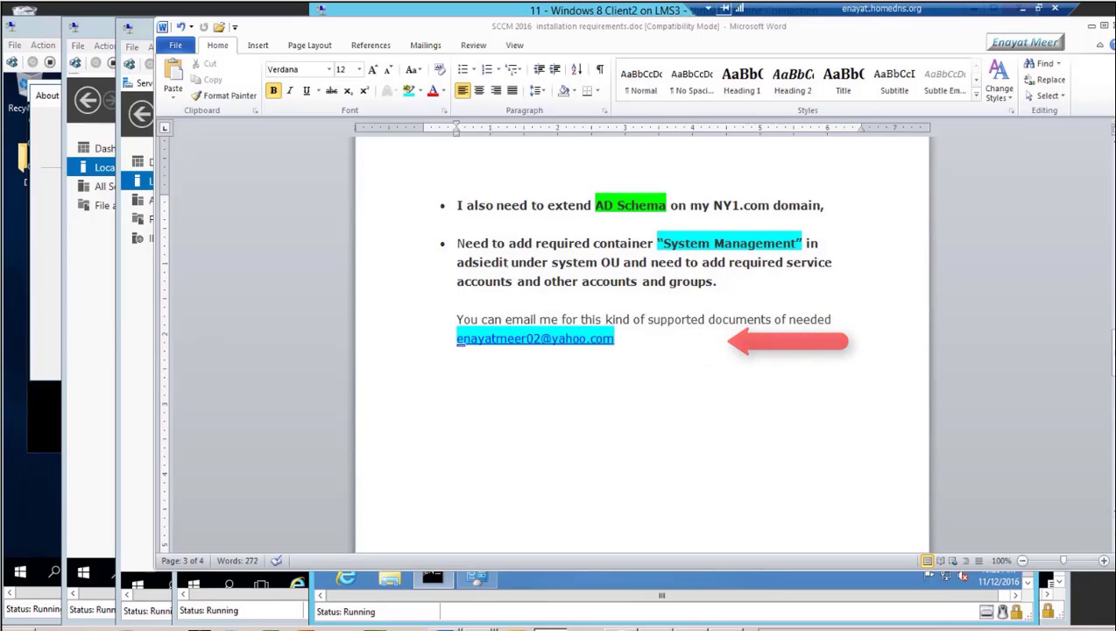
left_click(782, 321)
key("BackSpace")
type("i")
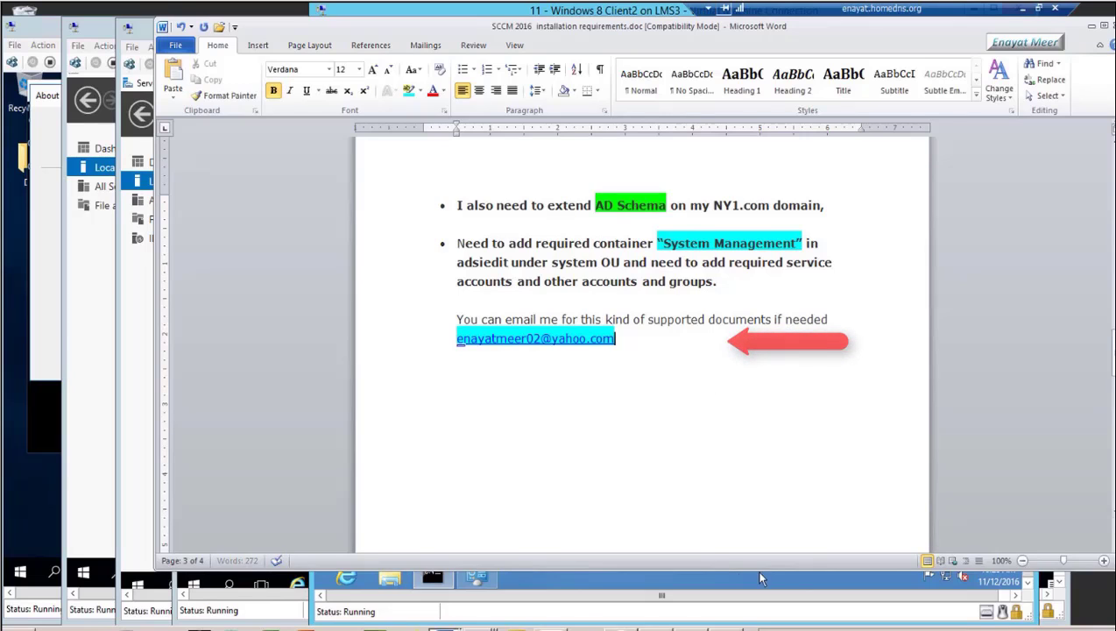
key("Down")
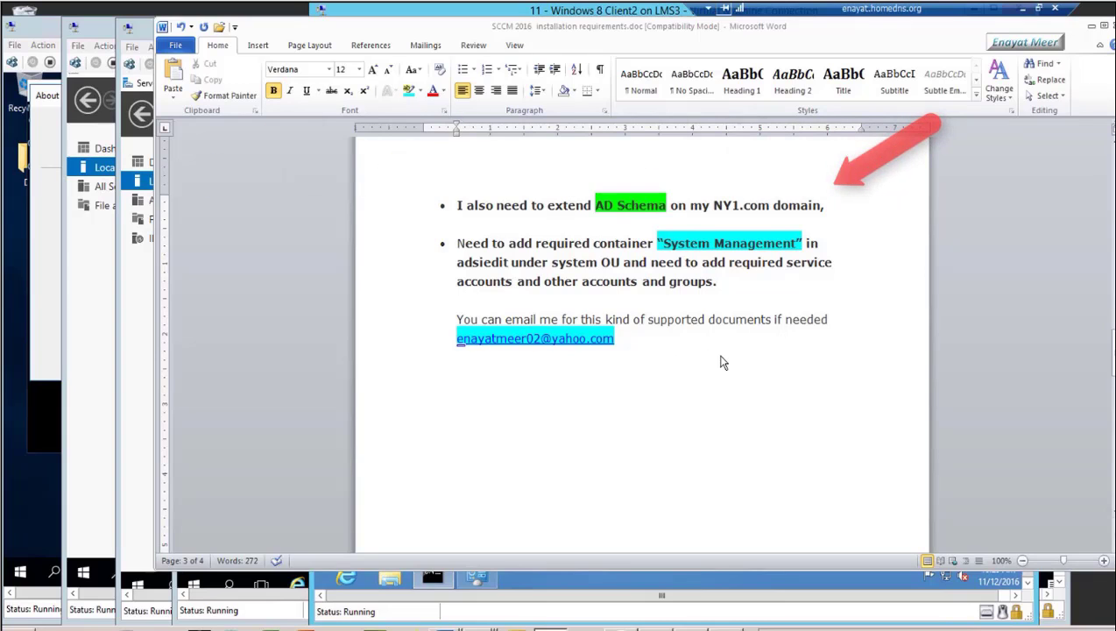
scroll(726, 361, "down", 5)
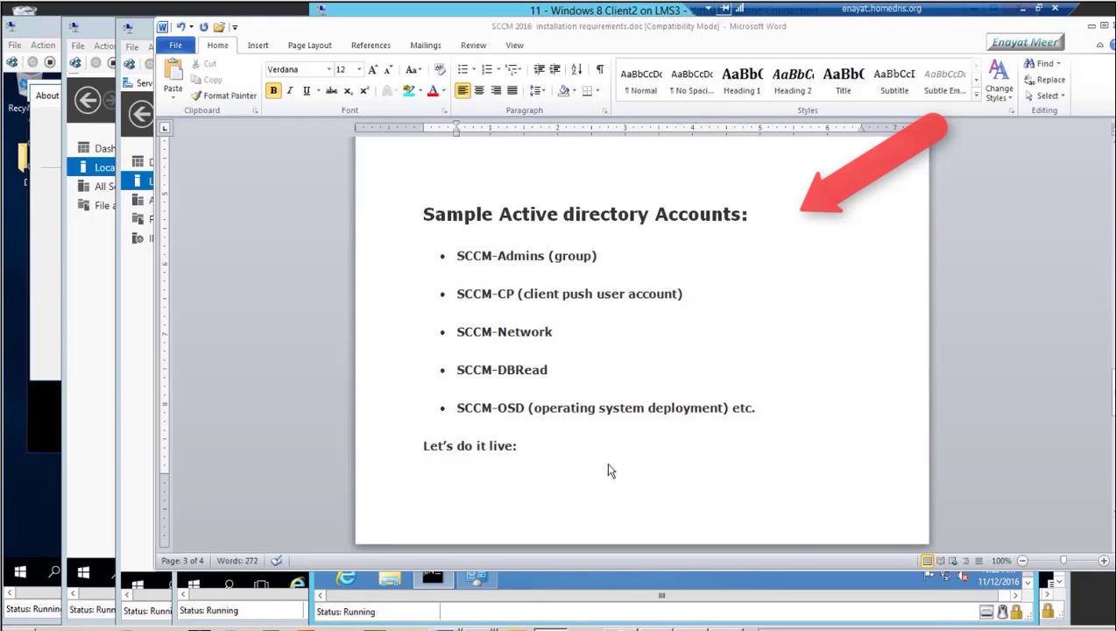
key("Page_Down")
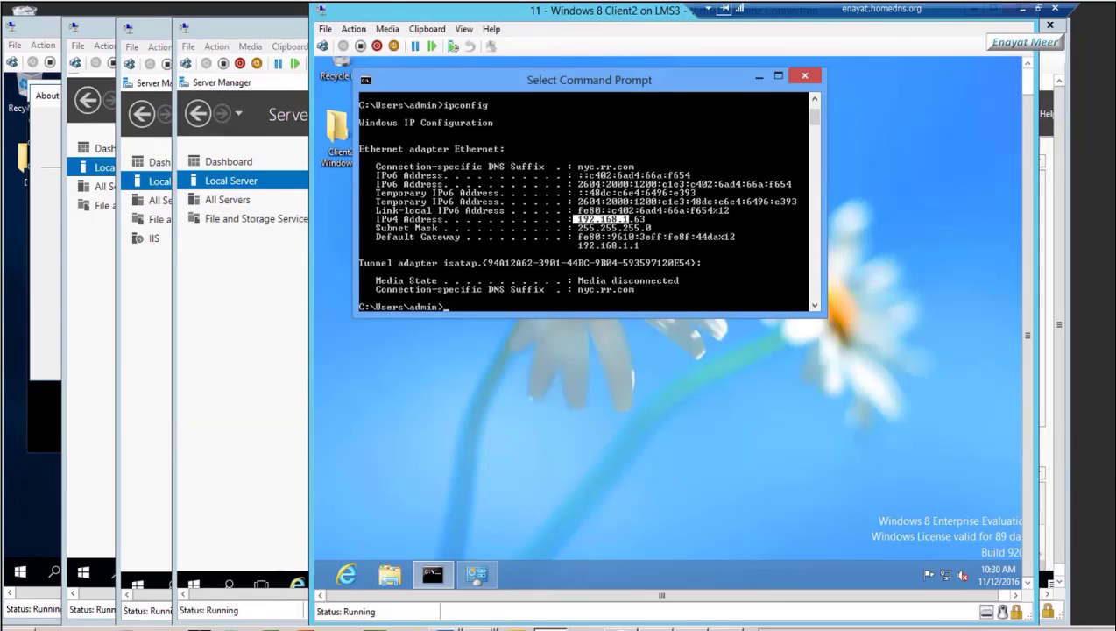
Review the computer name and workgroup in Server Manager on the SQL, CFG and FS virtual machines in turn.
left_click(673, 571)
mouse_move(664, 627)
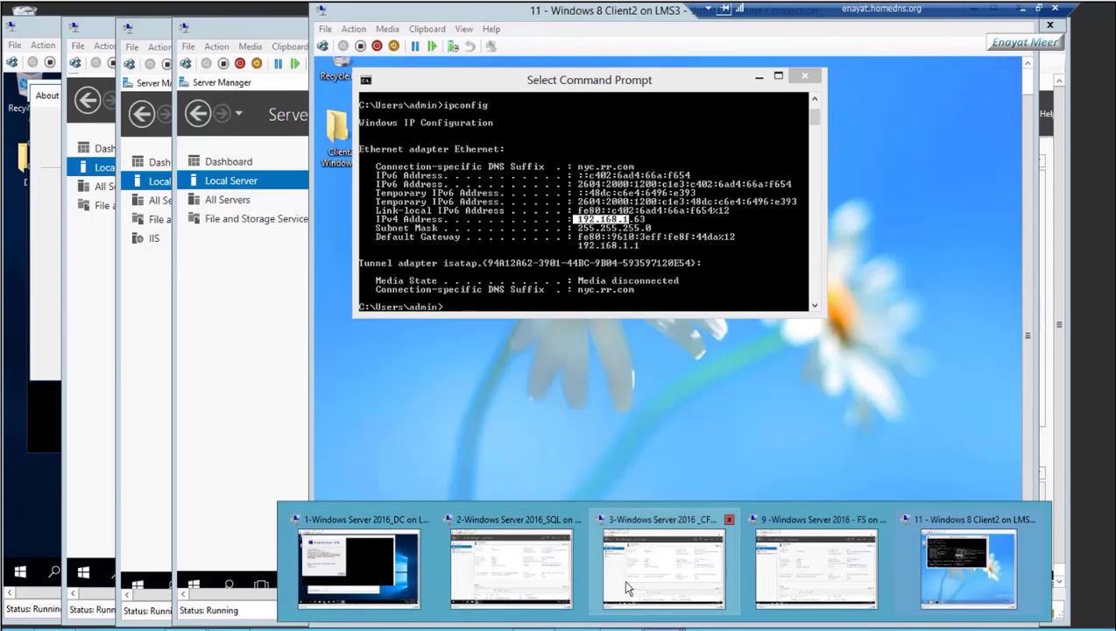
left_click(519, 565)
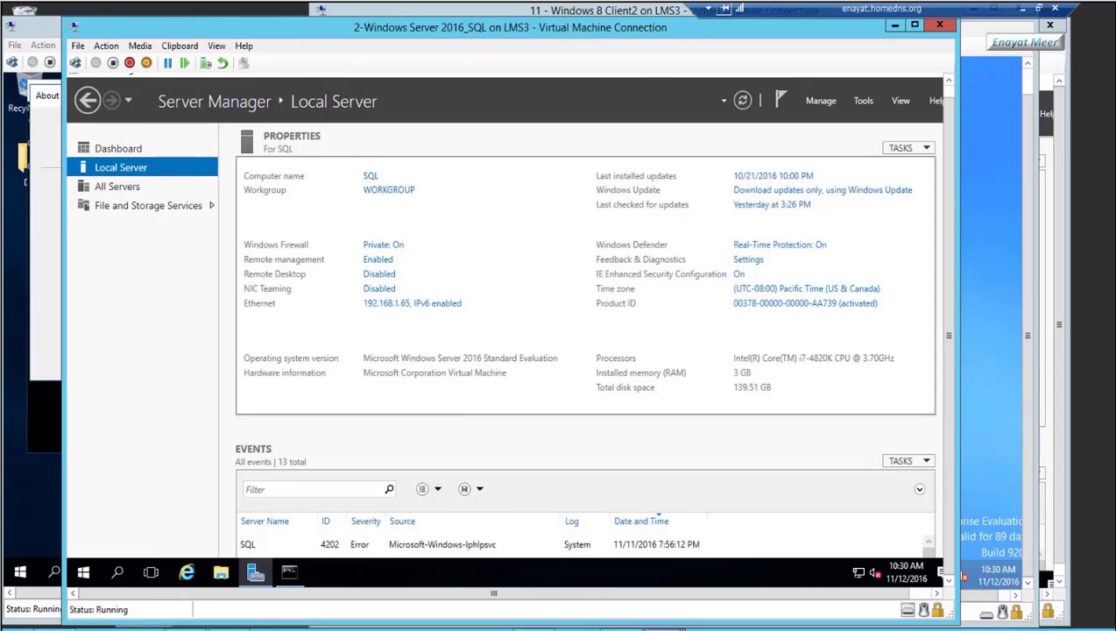
left_click(666, 561)
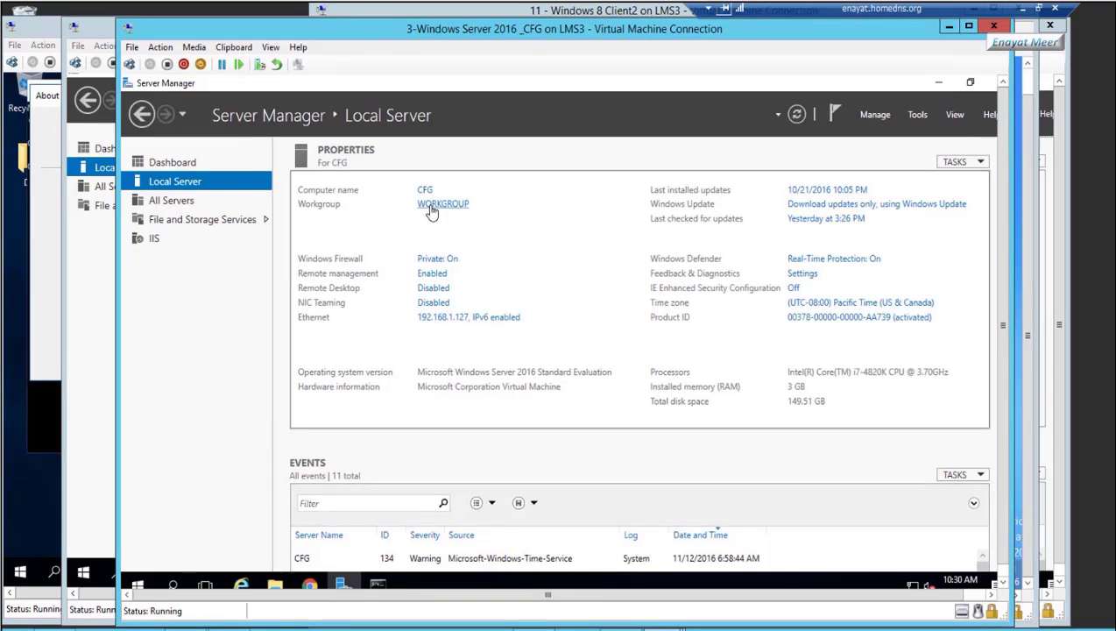
mouse_move(663, 624)
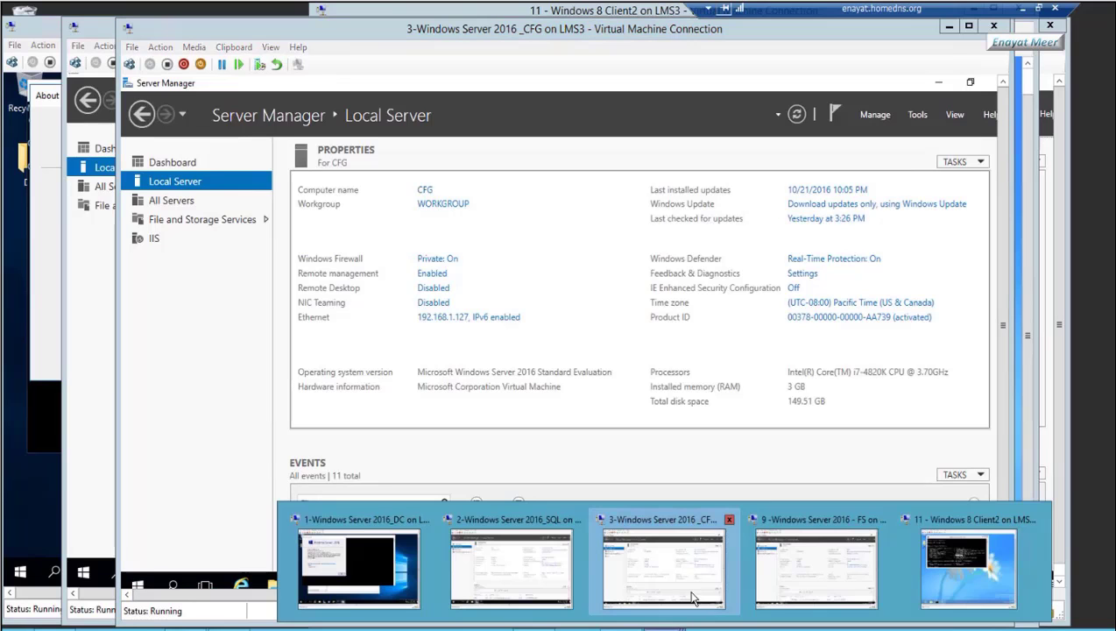
left_click(801, 577)
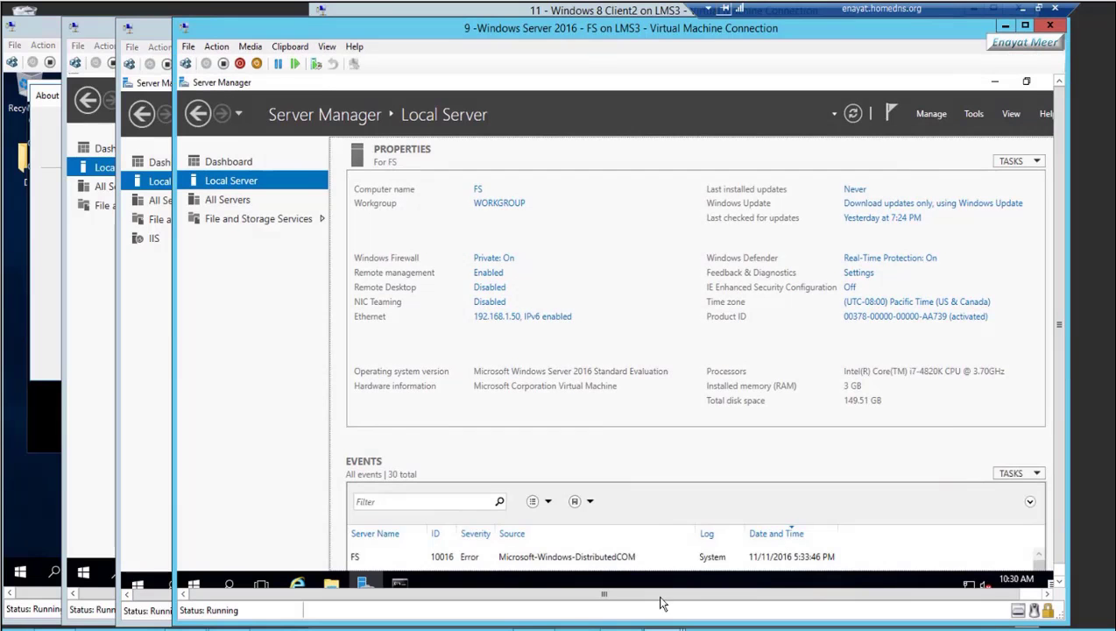
mouse_move(664, 624)
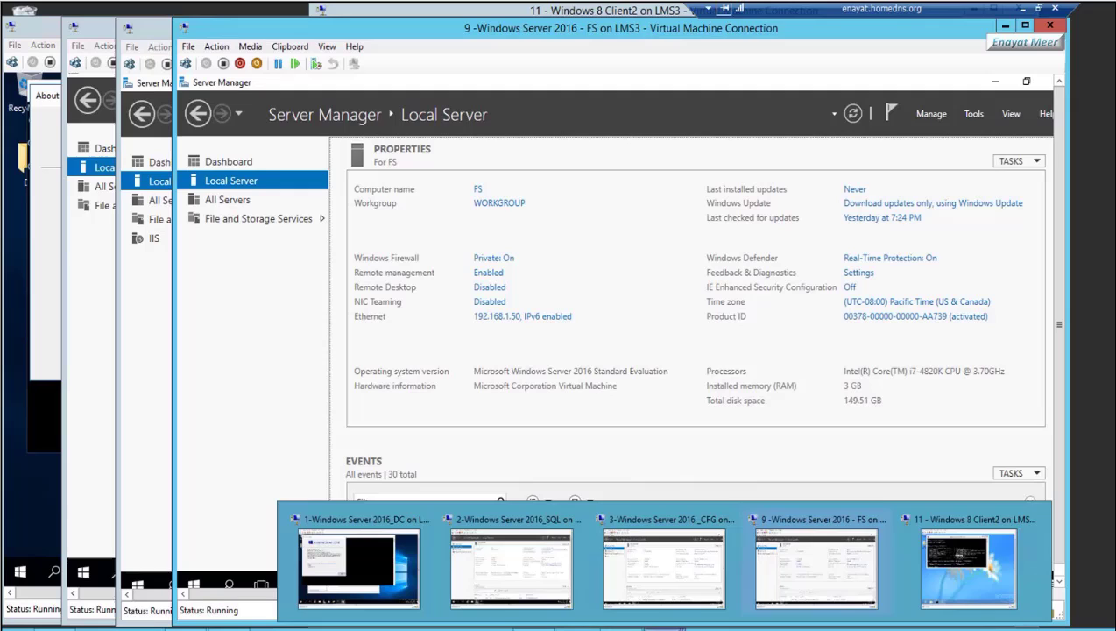
Return to the Client2 virtual machine and open its System information by running control system in the Command Prompt.
left_click(950, 566)
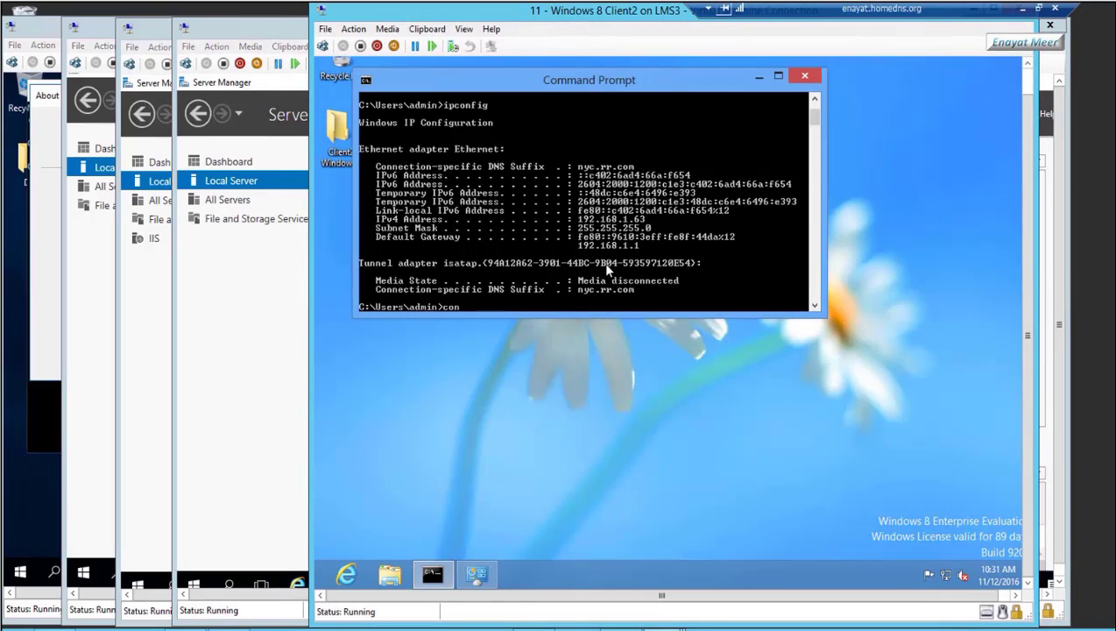
type("trol system")
key("Return")
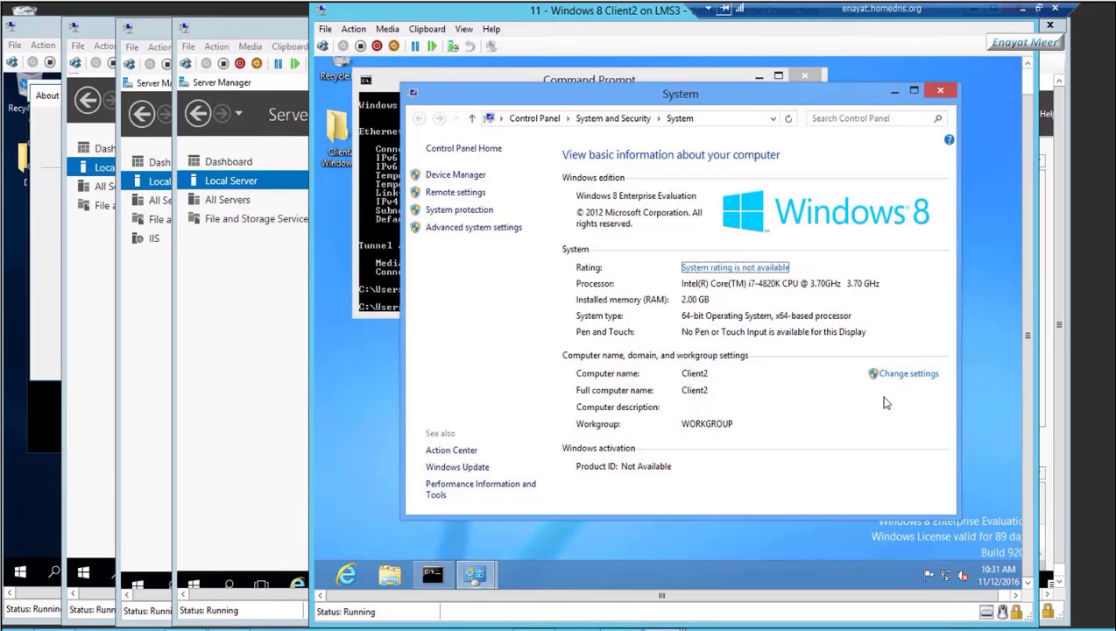